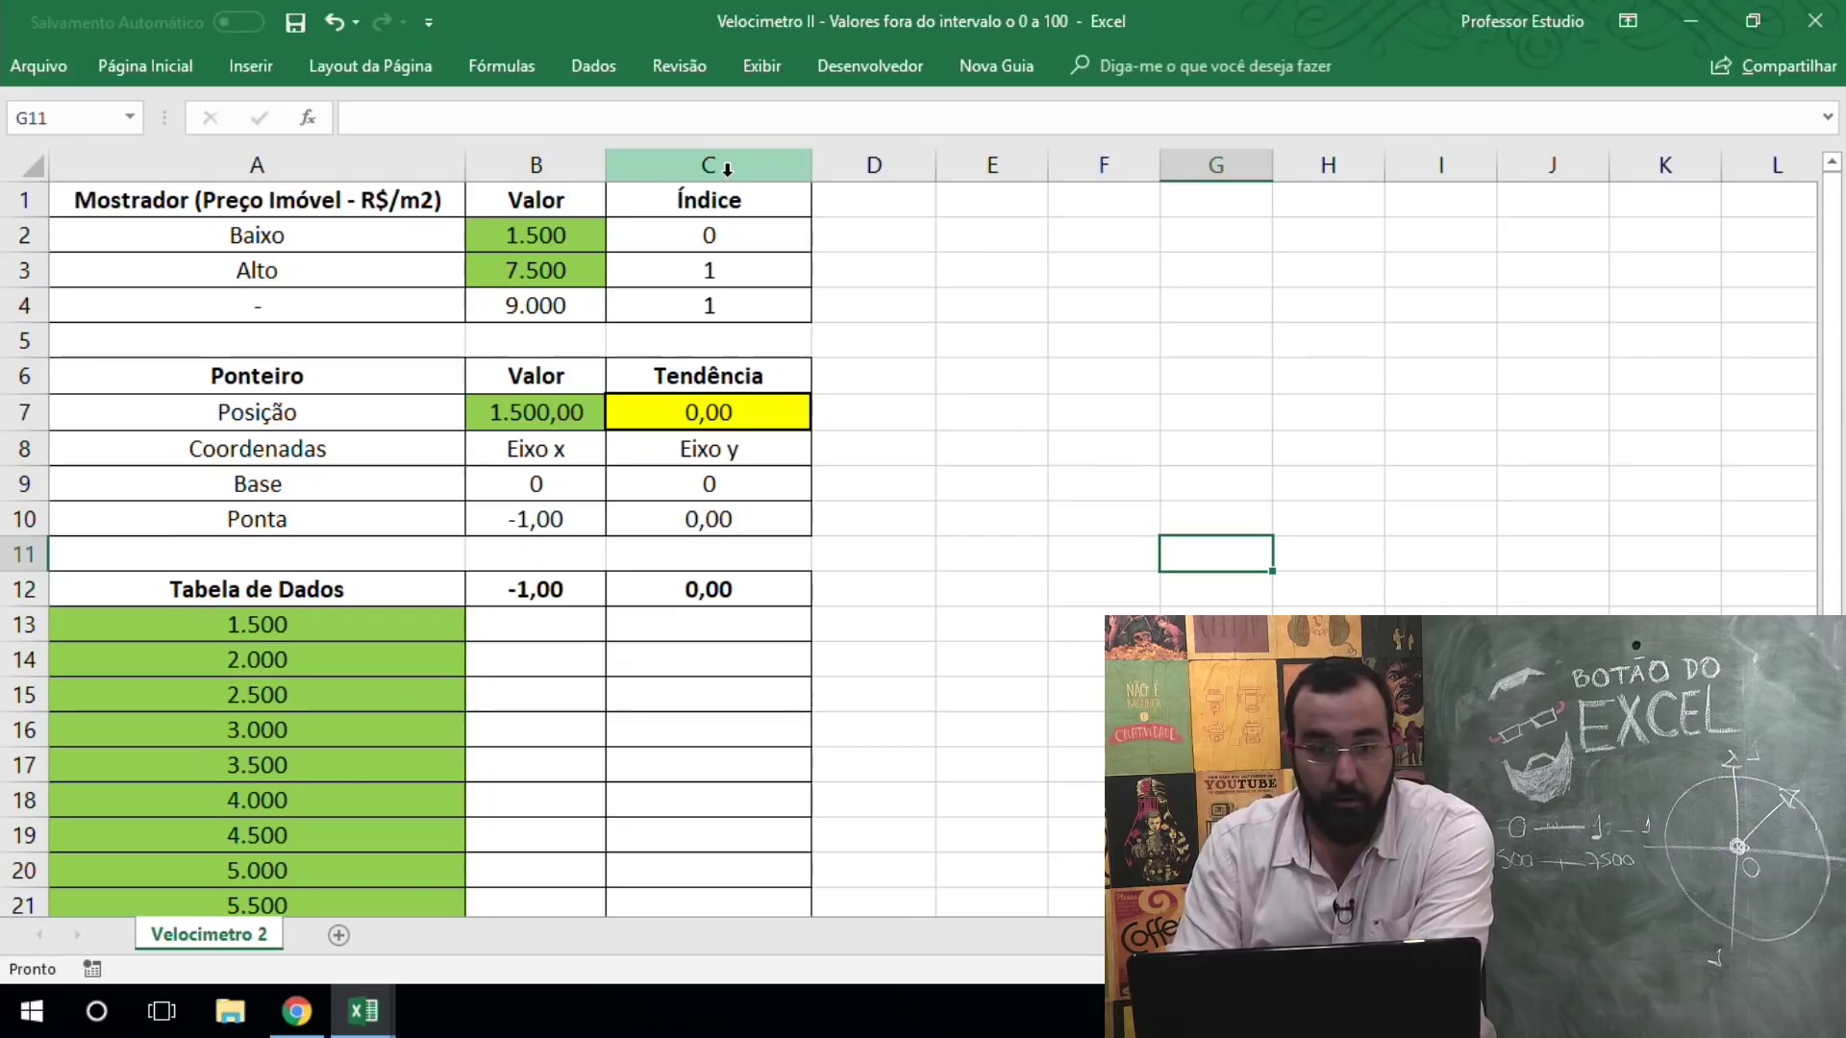
Step: Inspect the Índice values for Baixo and Alto and the total formula in cells C2 to C4
left_click(708, 240)
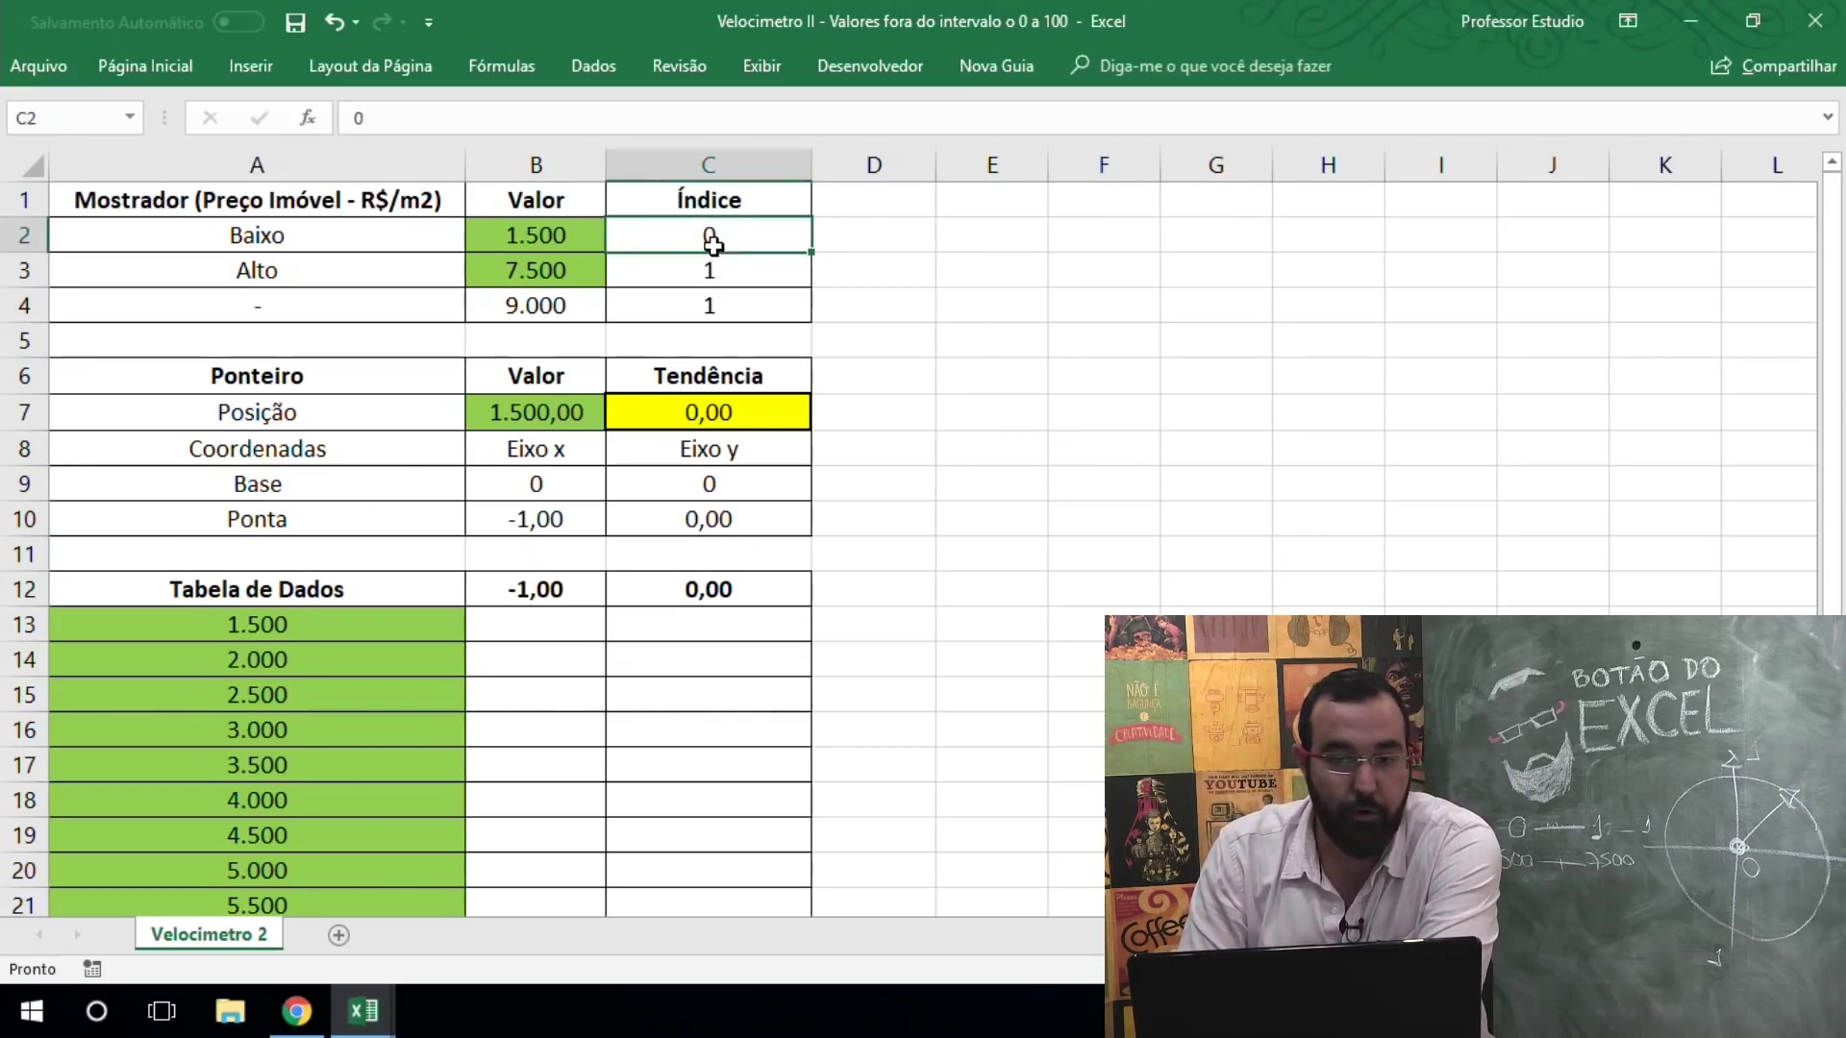
key("Down")
key("Down")
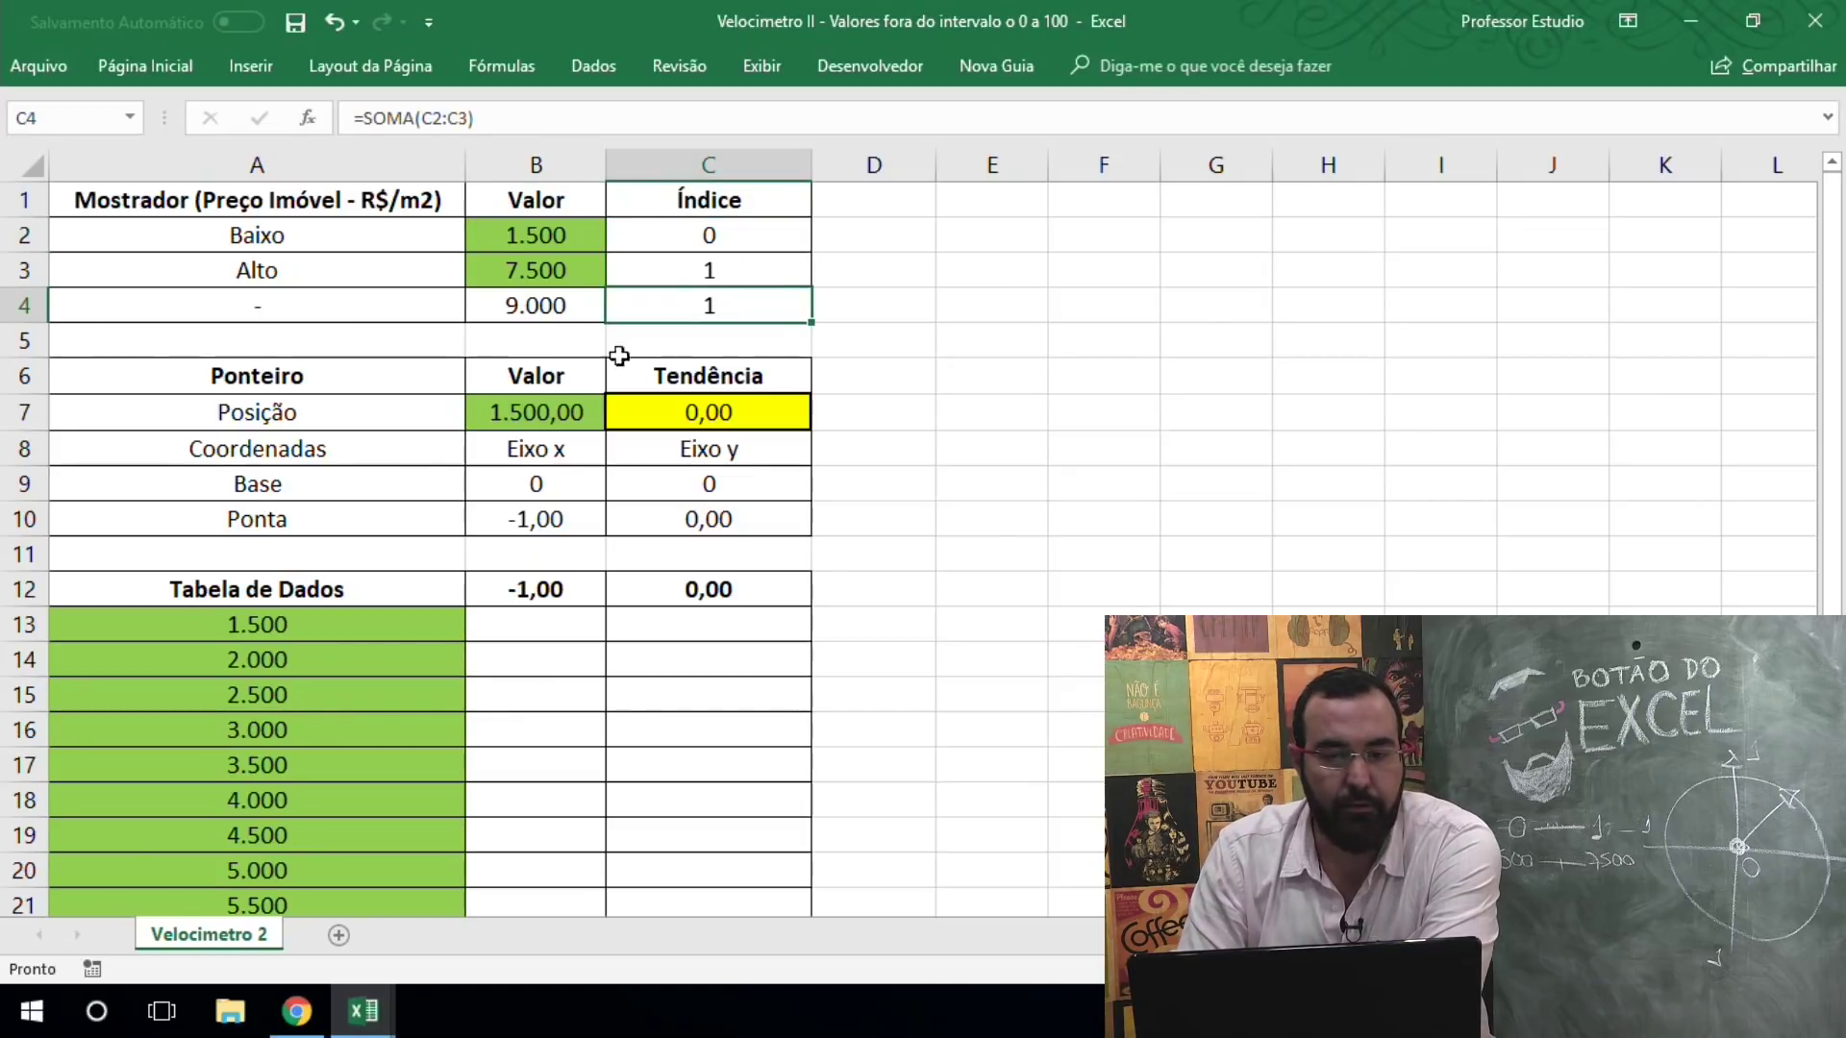
left_click(991, 552)
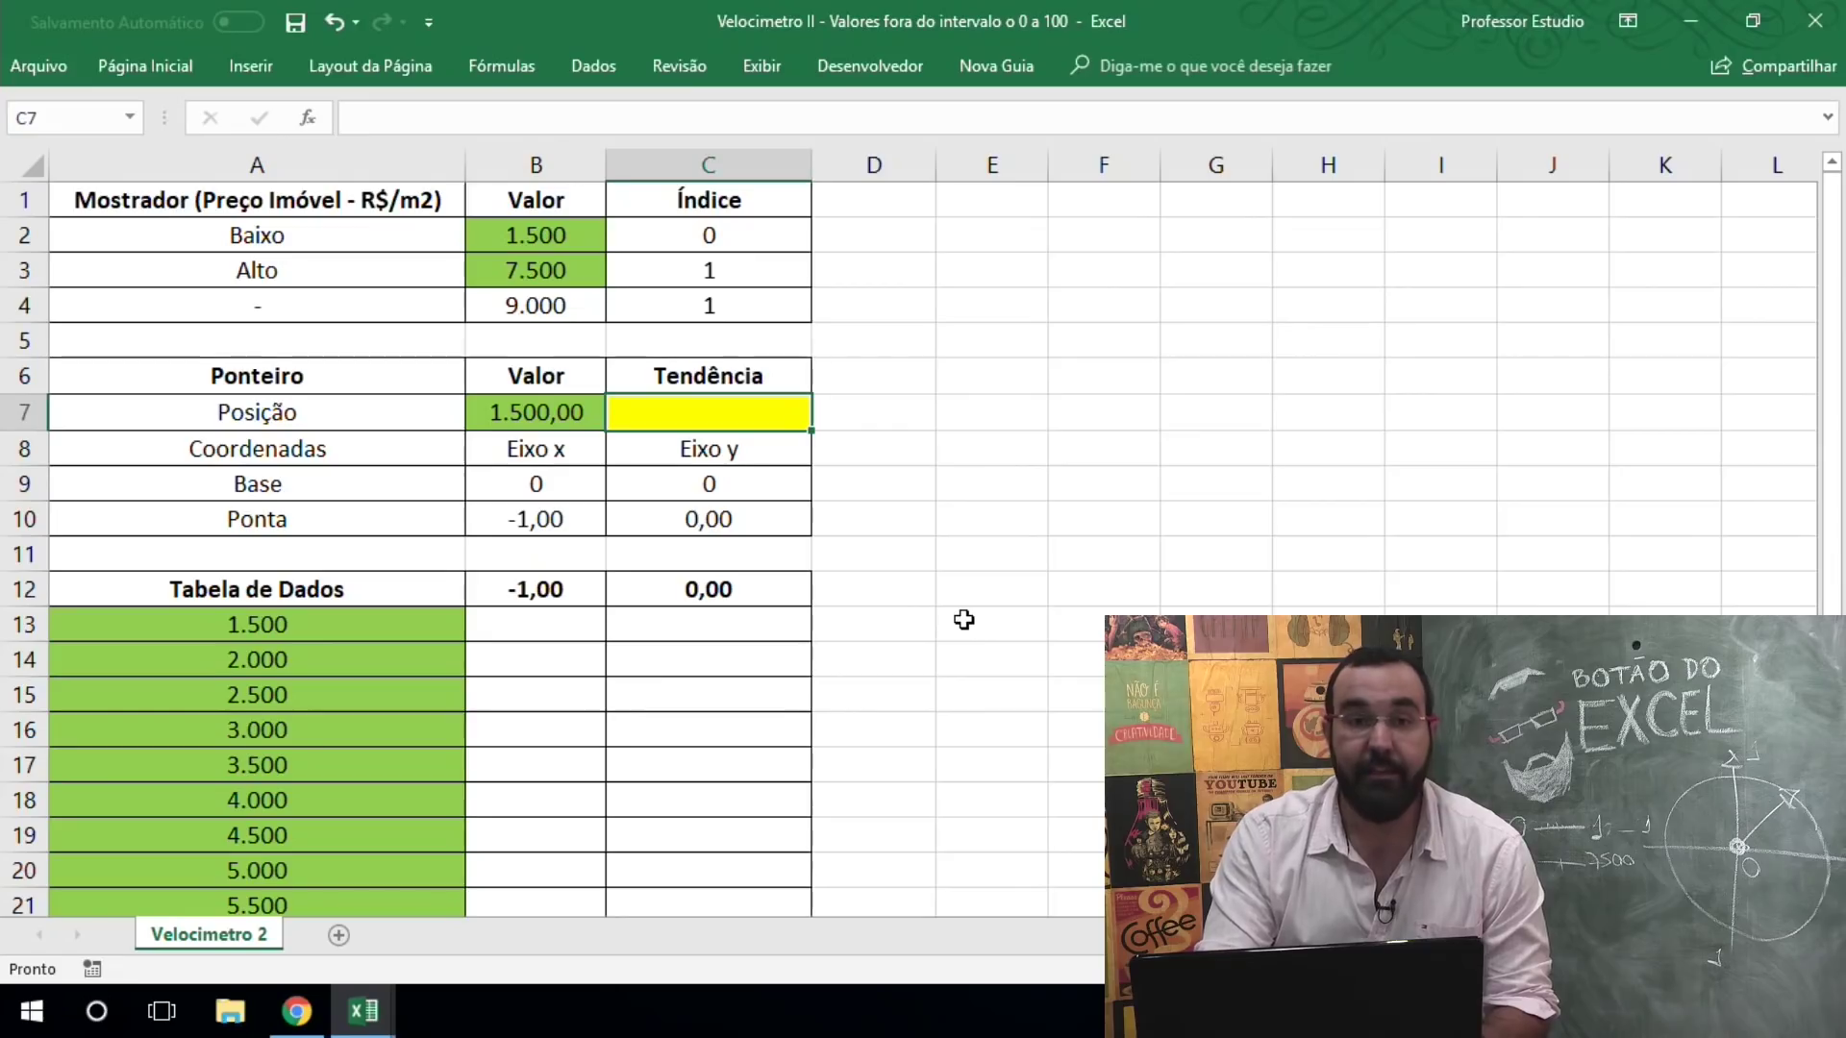
Step: Enter the formula =TENDÊNCIA(C2:C3;B2:B3;B7) in the Tendência cell C7
type("=")
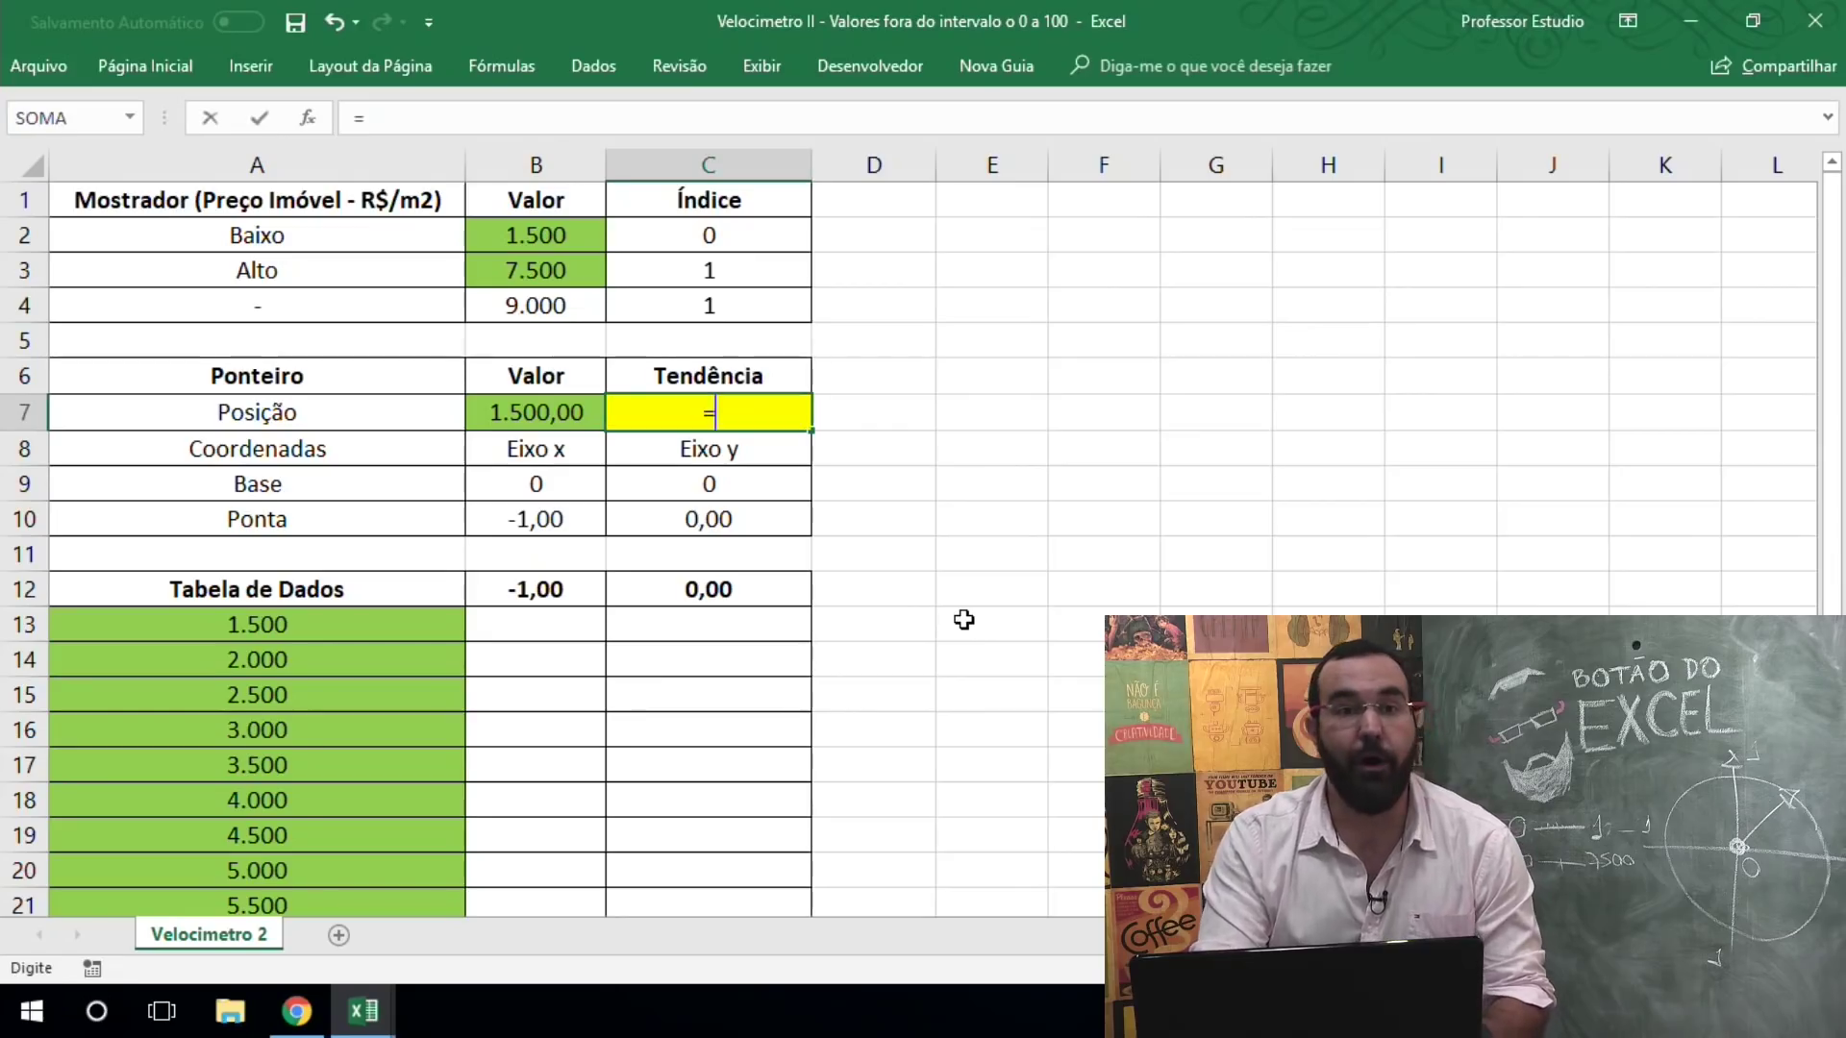
type("ten")
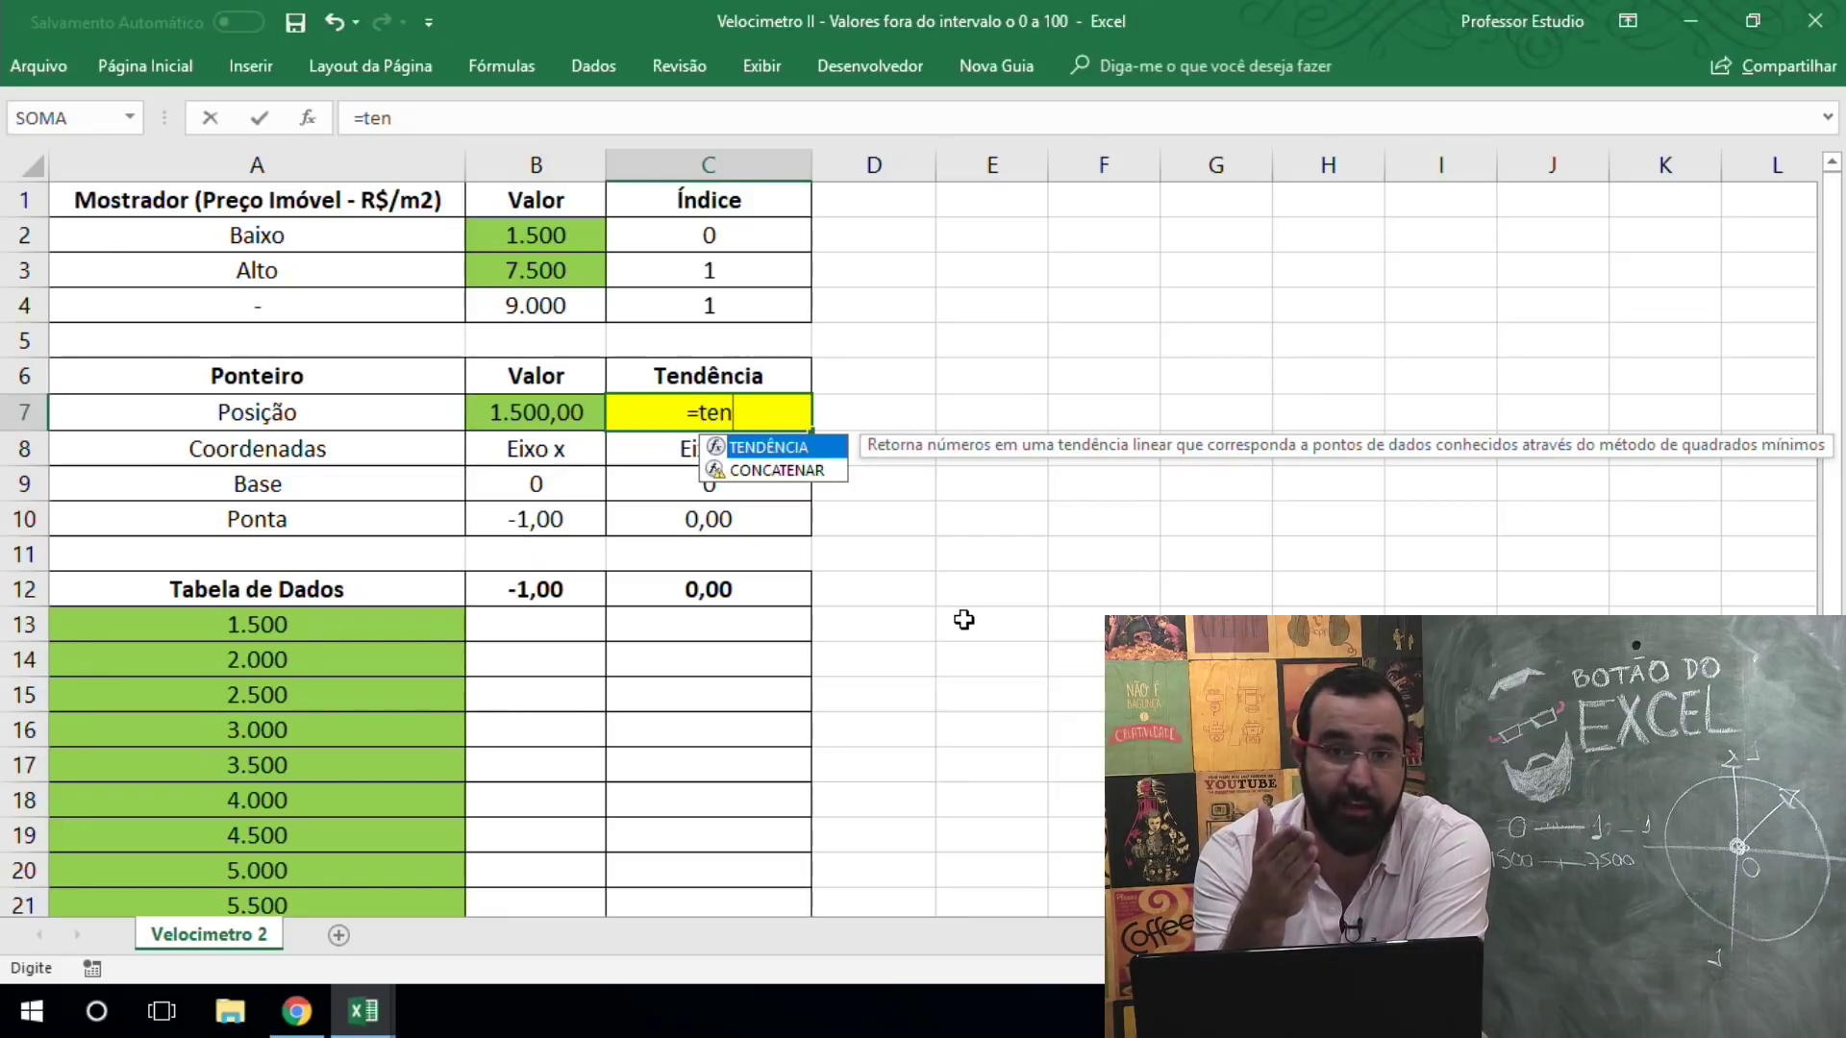
key("Tab")
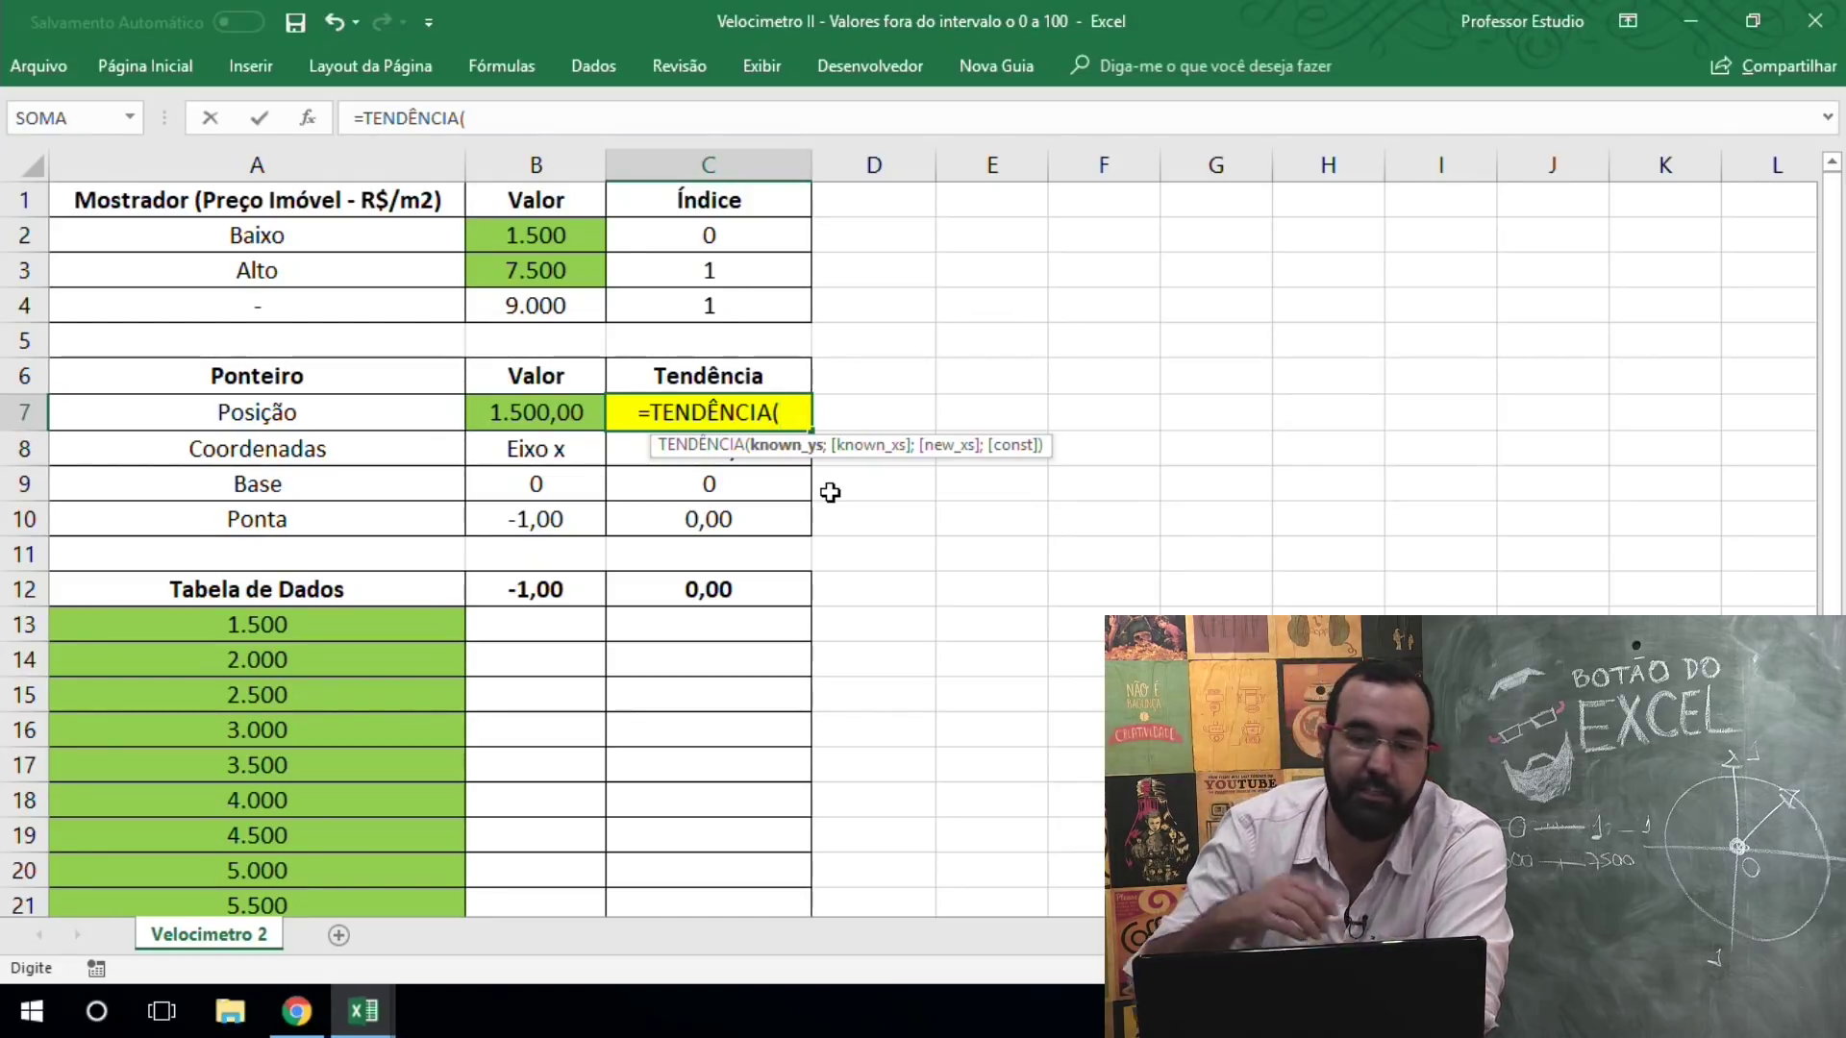
left_click_drag(755, 249, 766, 262)
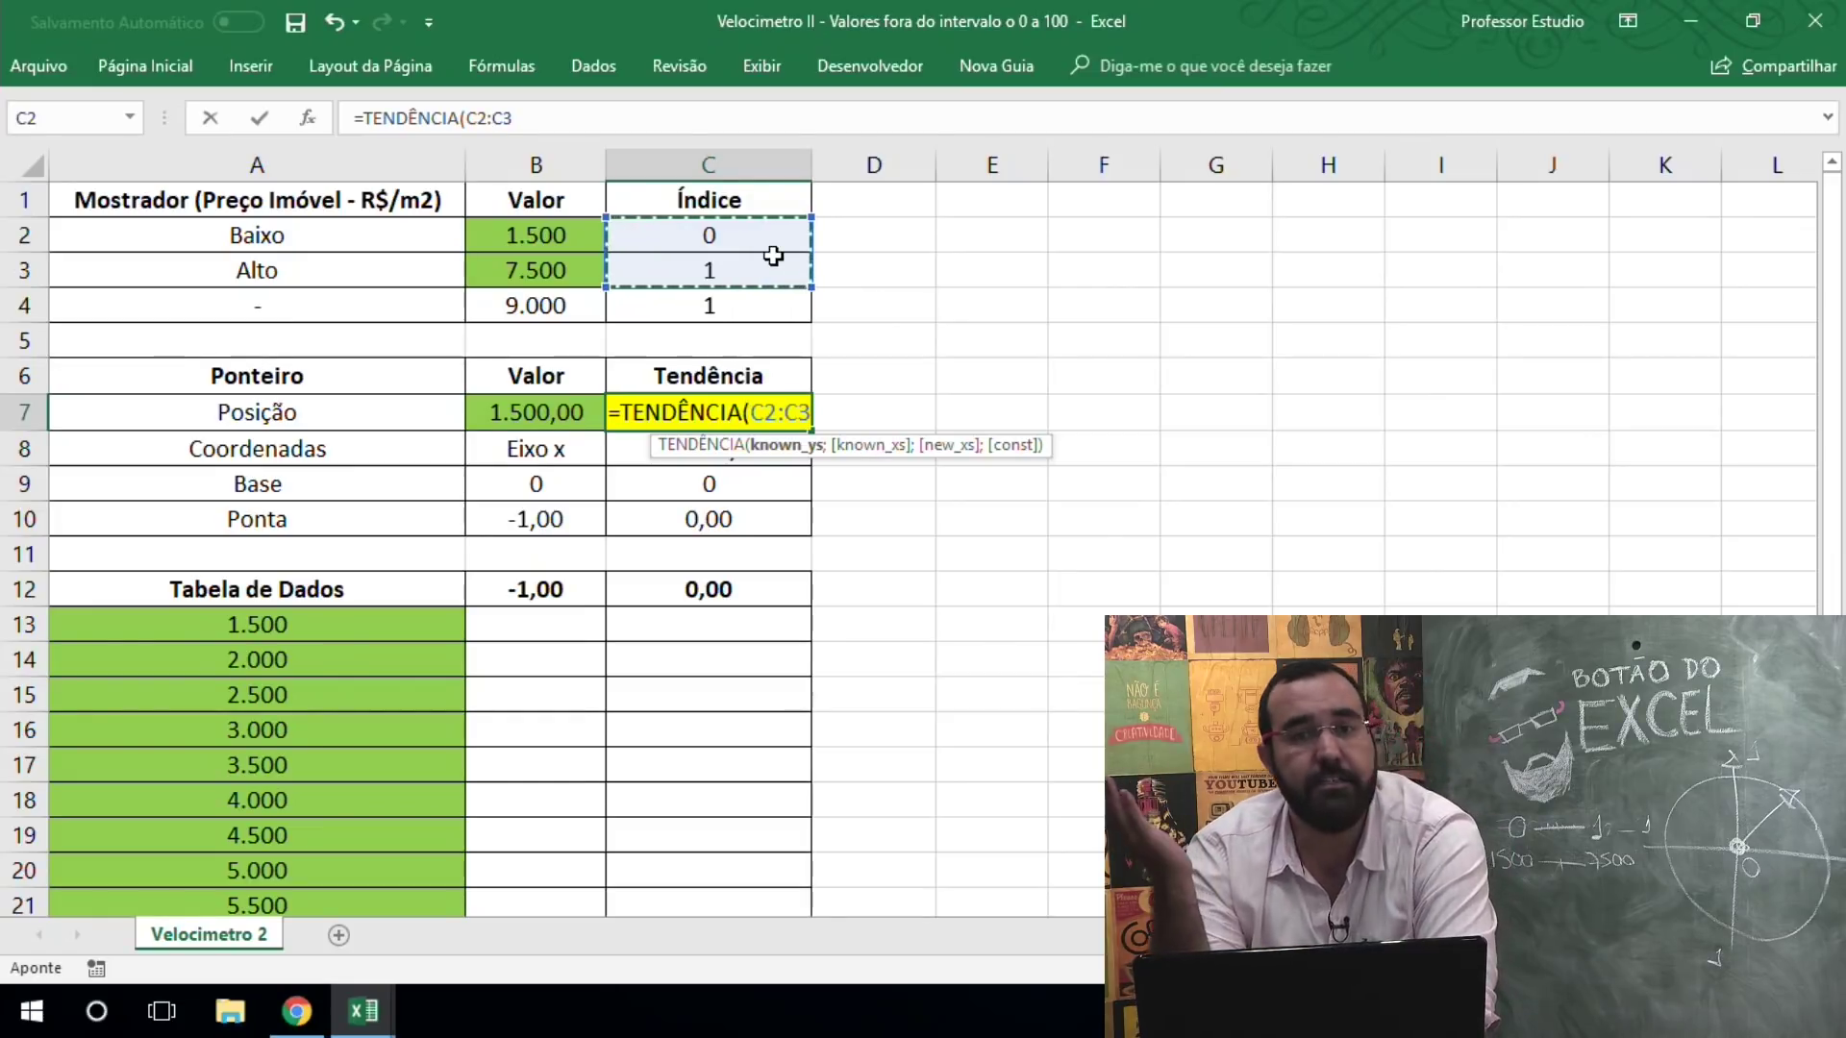
type(";")
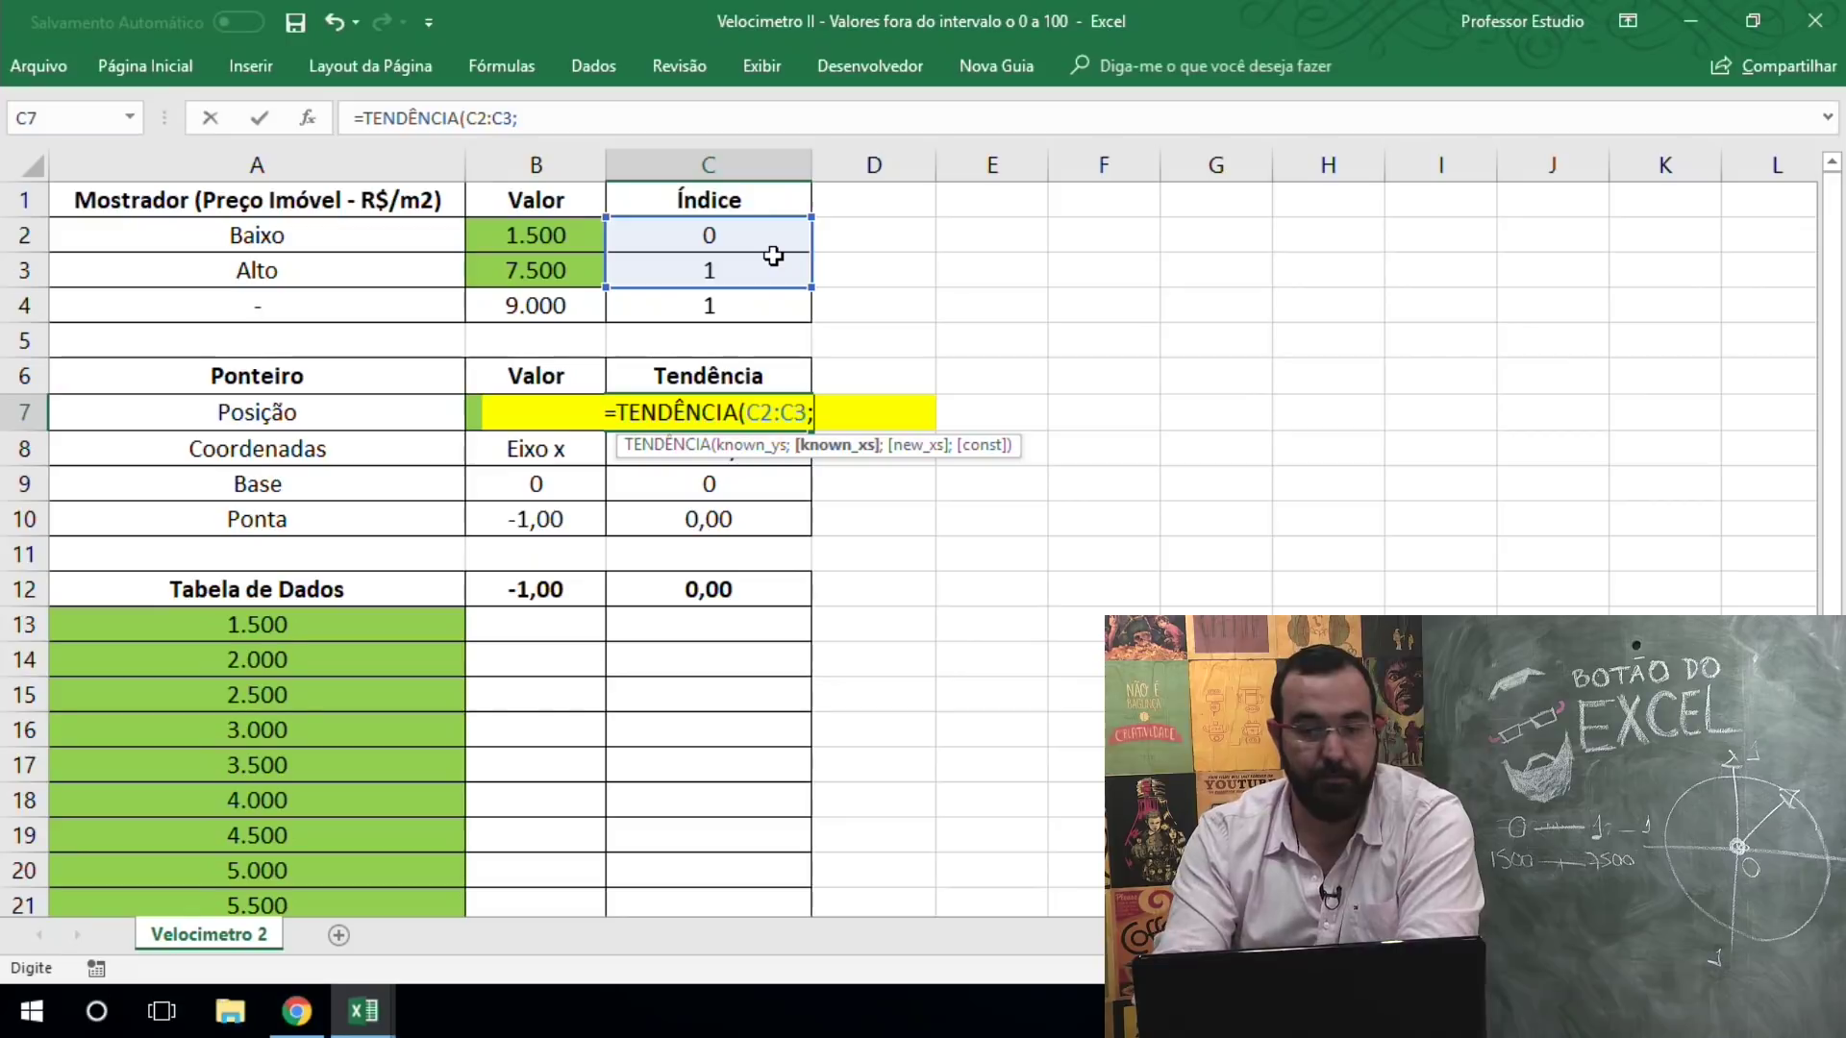
left_click_drag(539, 236, 539, 269)
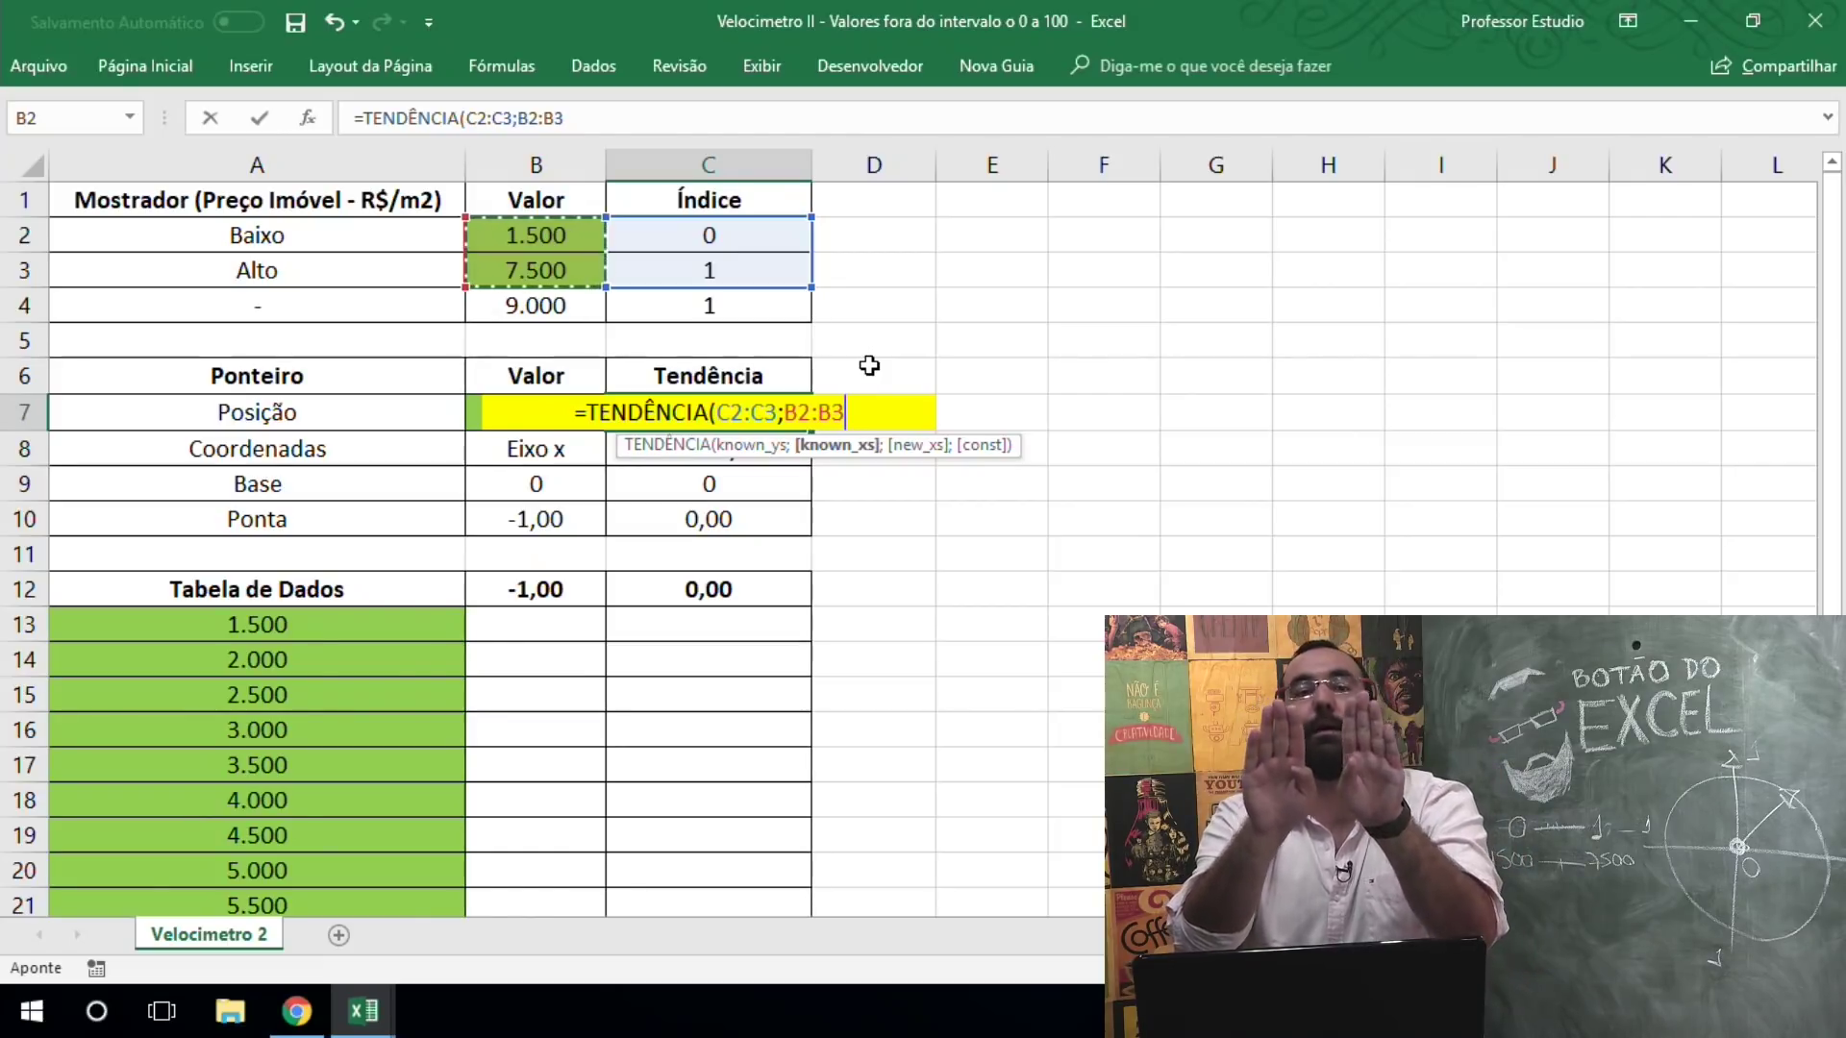
type(";")
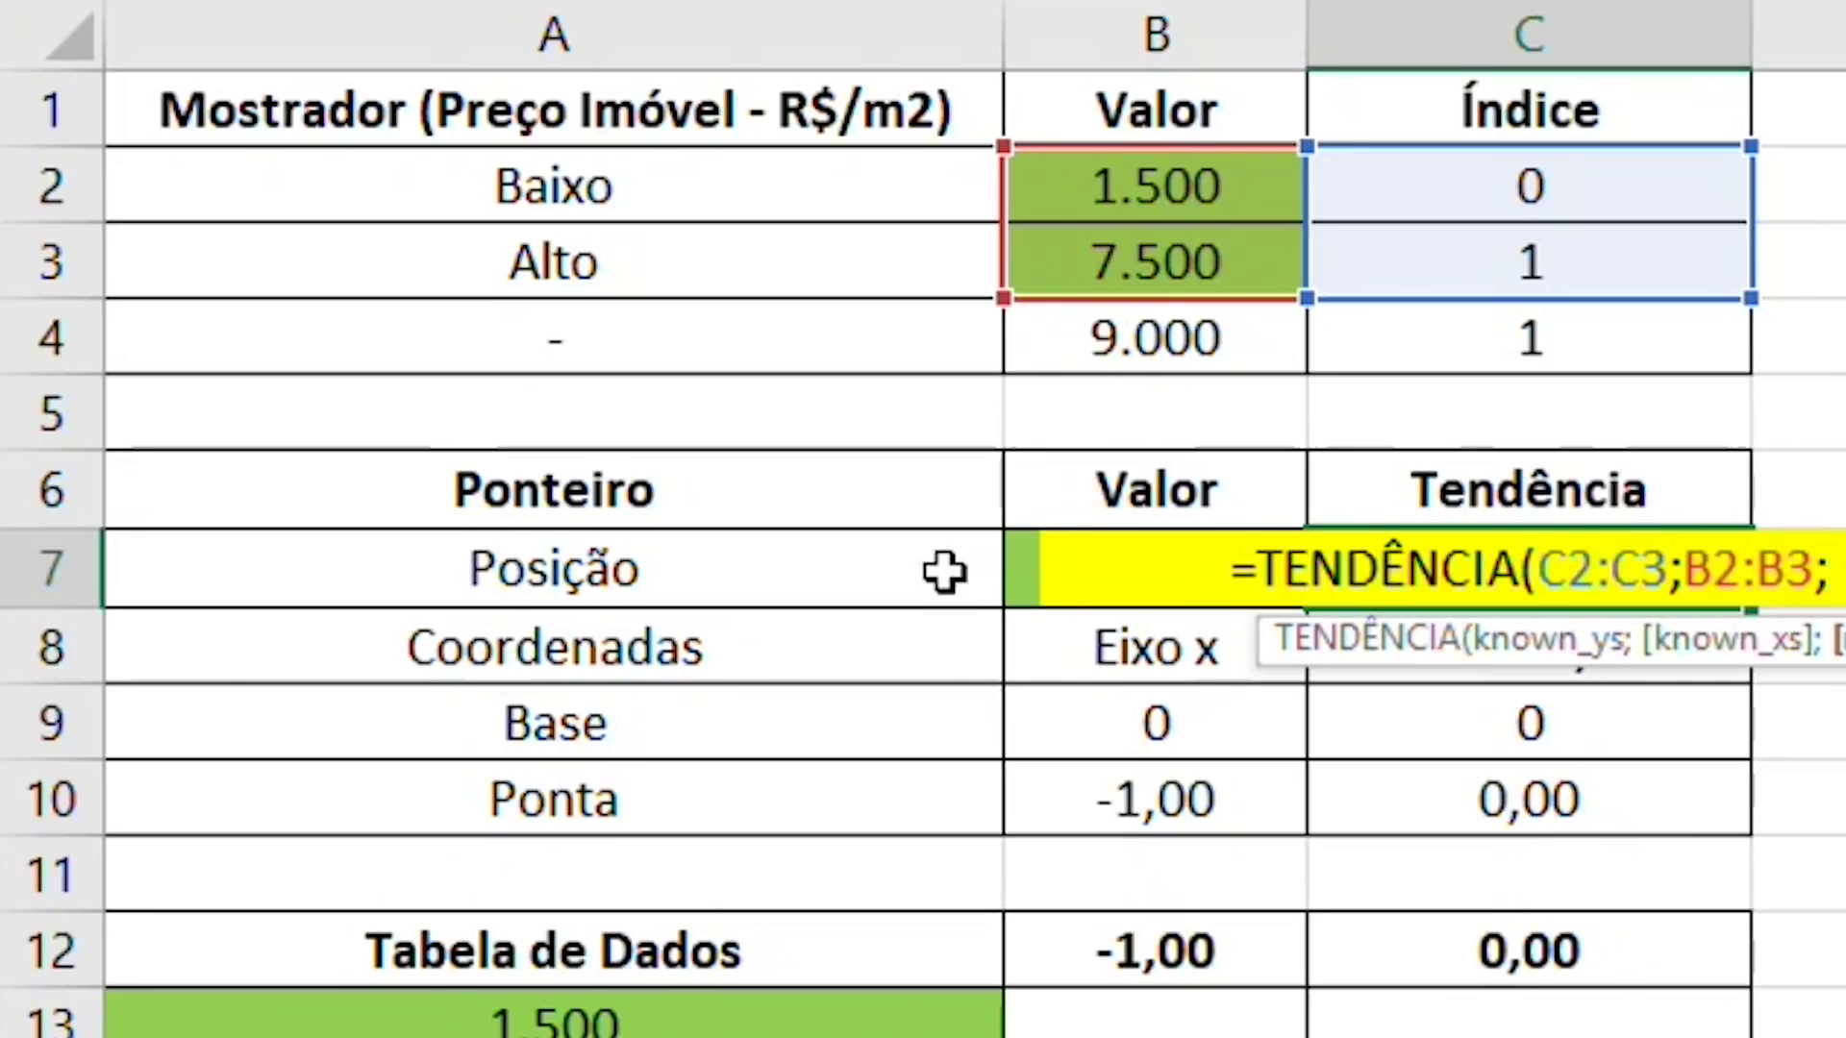
left_click(1005, 567)
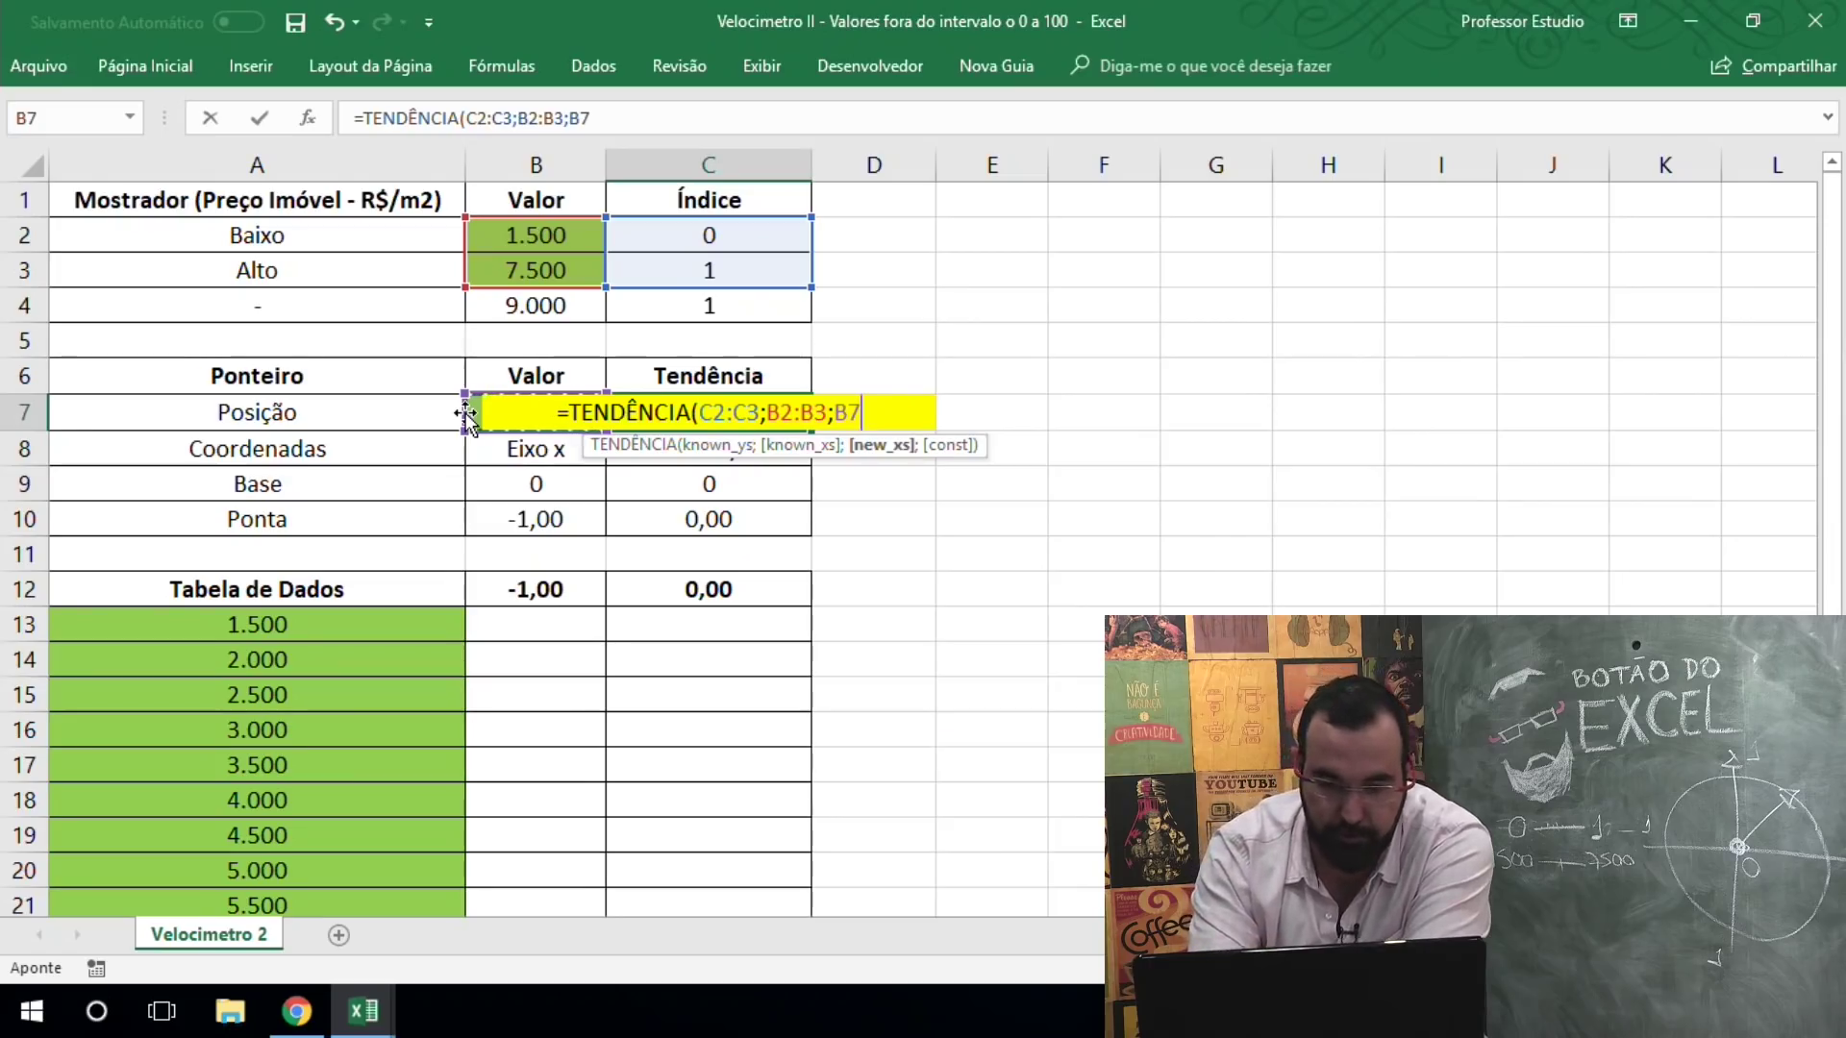
type(";")
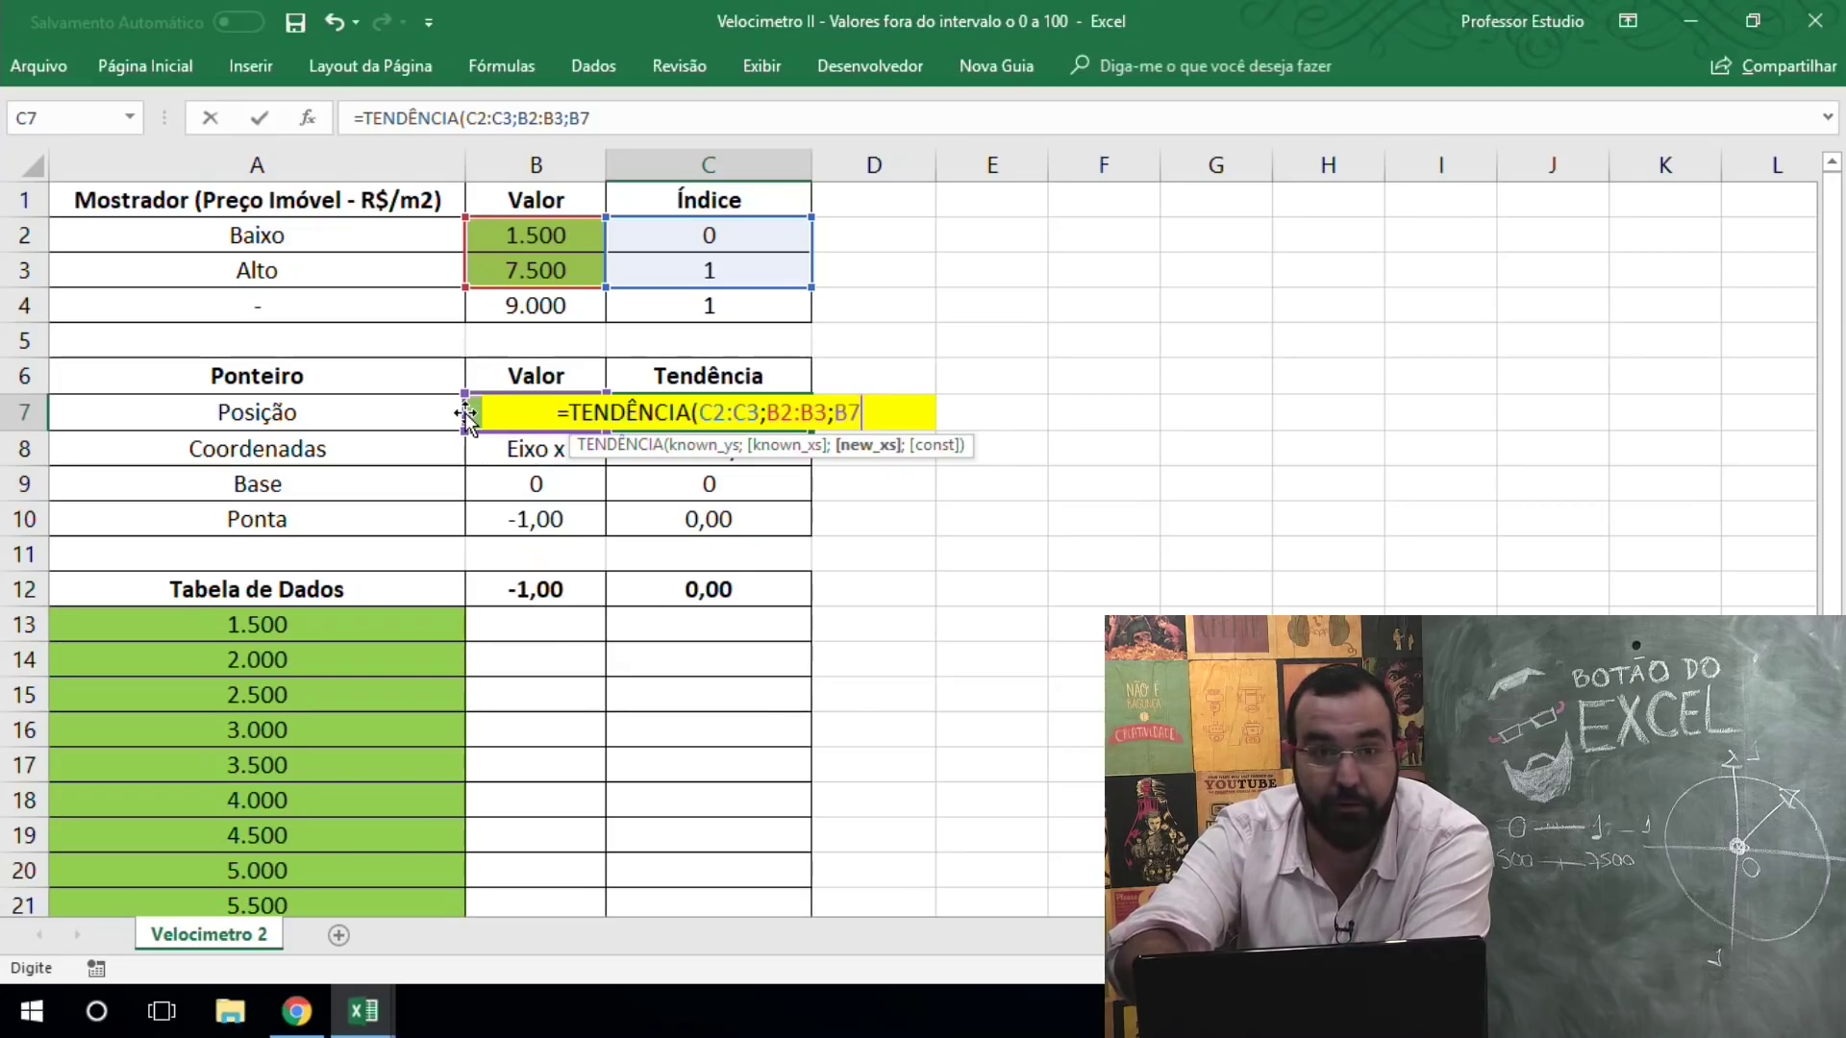
type(")")
key("Return")
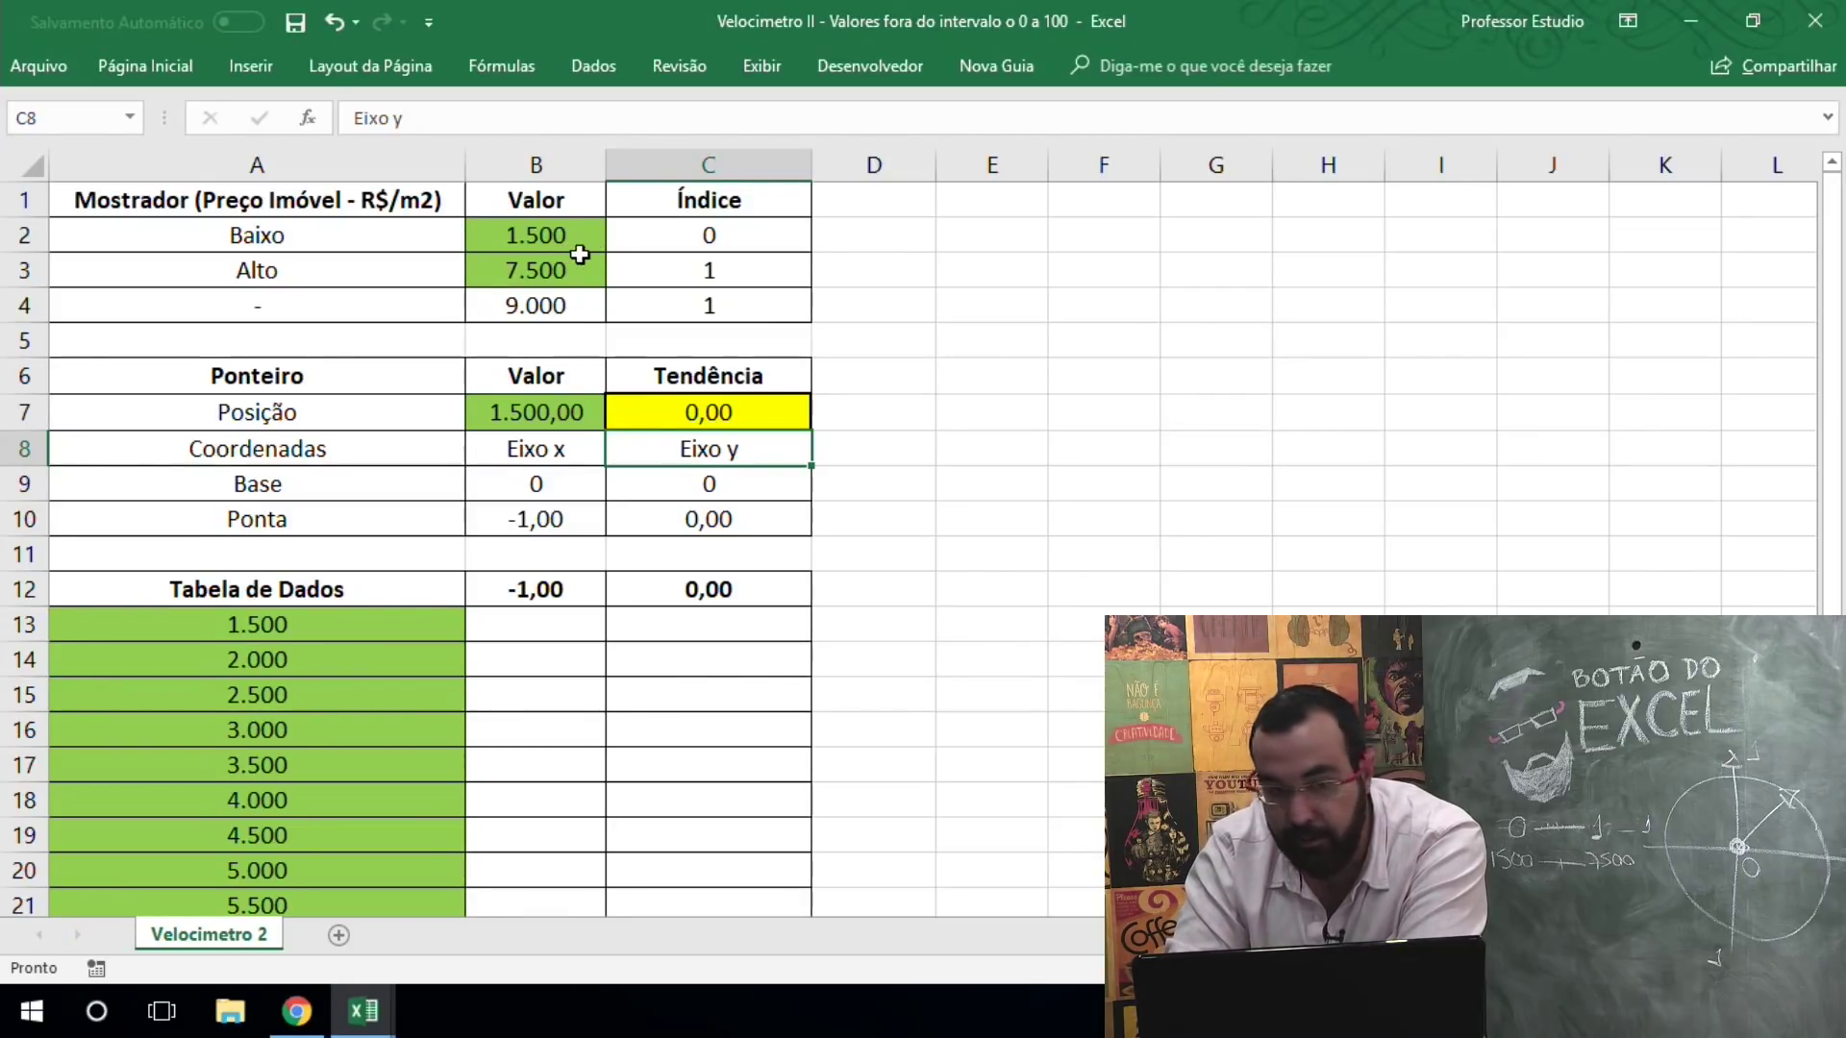
Step: Test the pointer position in B7 with 7500, and replace it with 5000
left_click(550, 421)
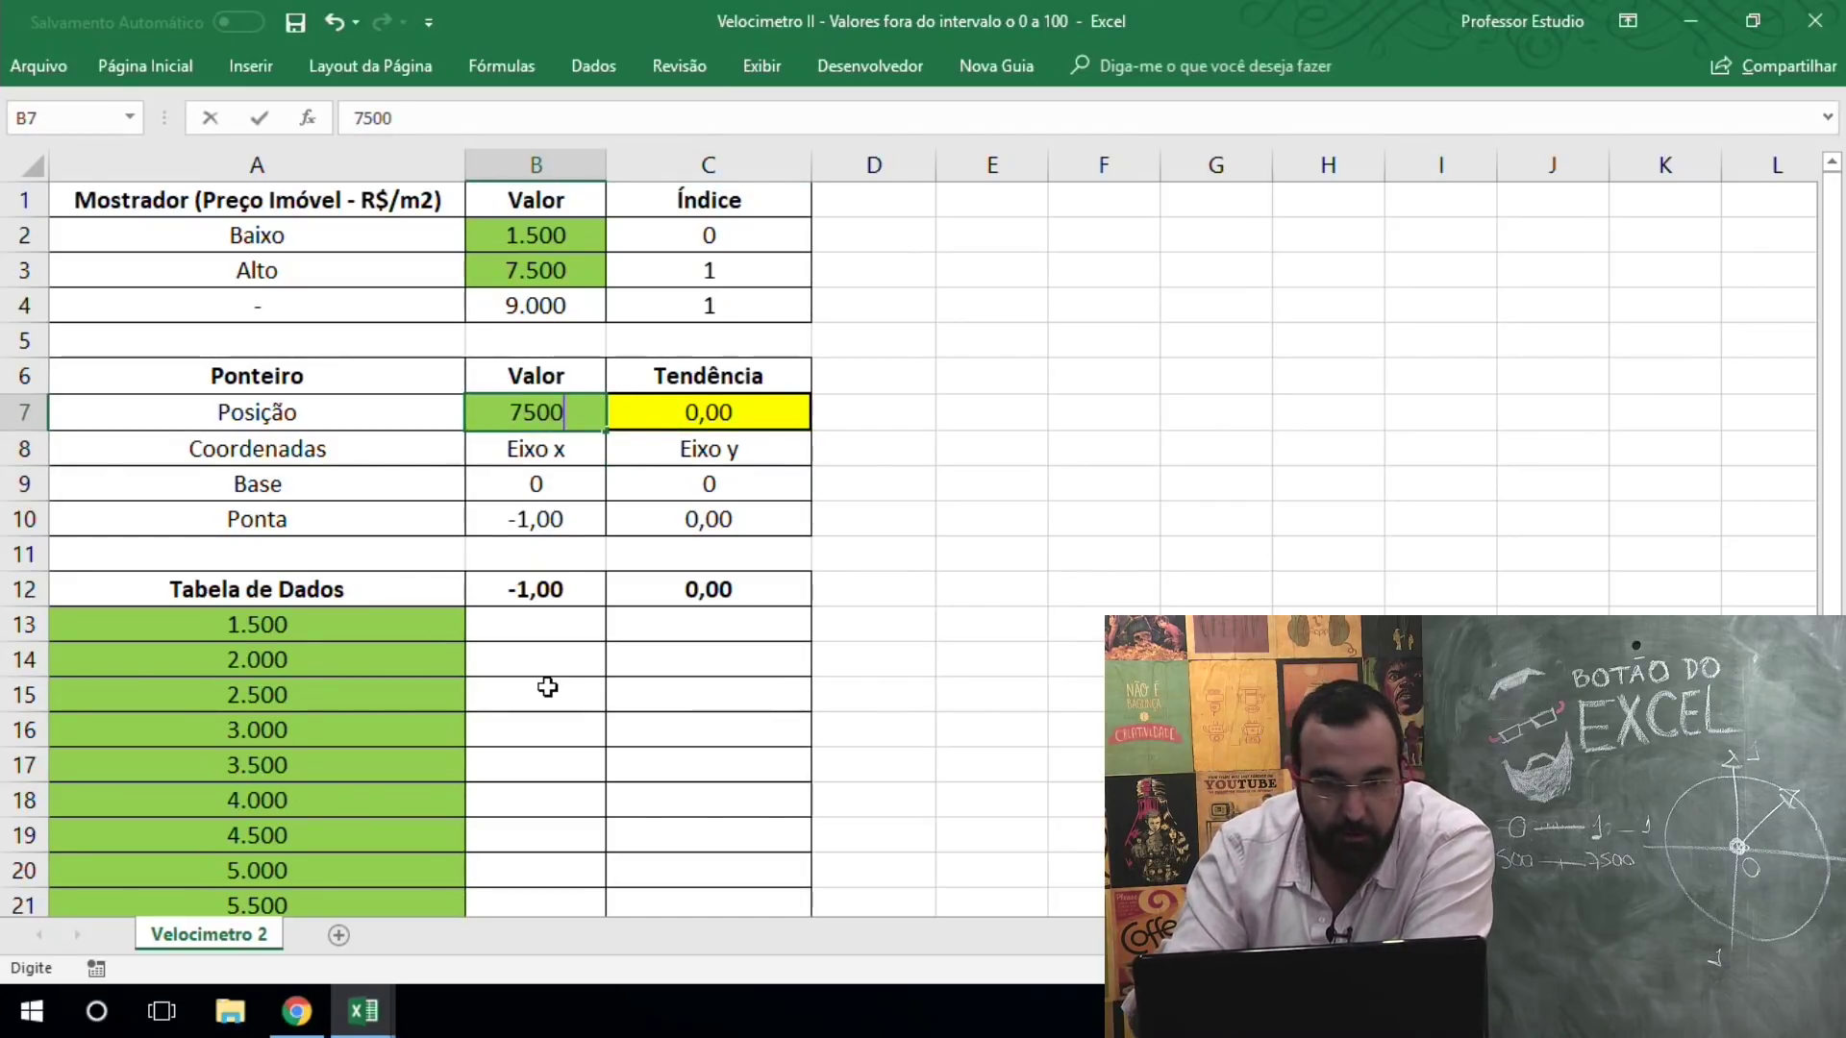
key("Return")
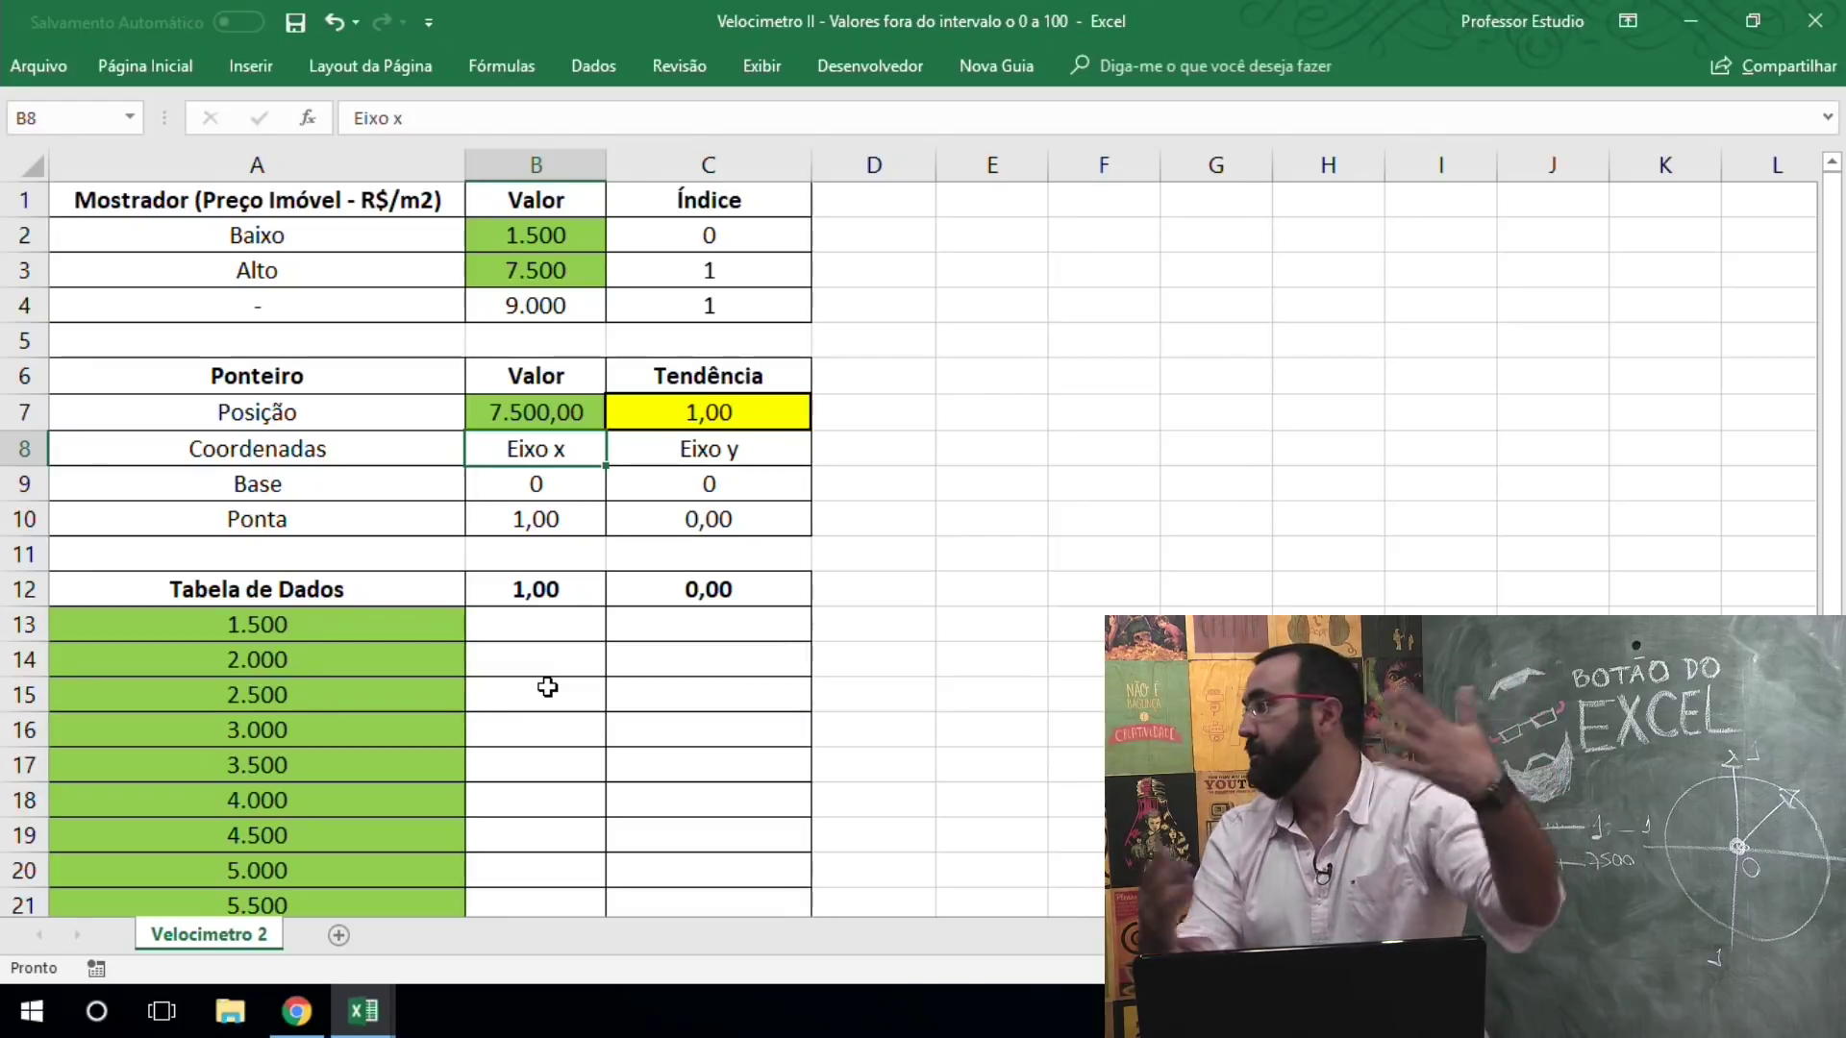
key("Up")
type("5000")
key("Return")
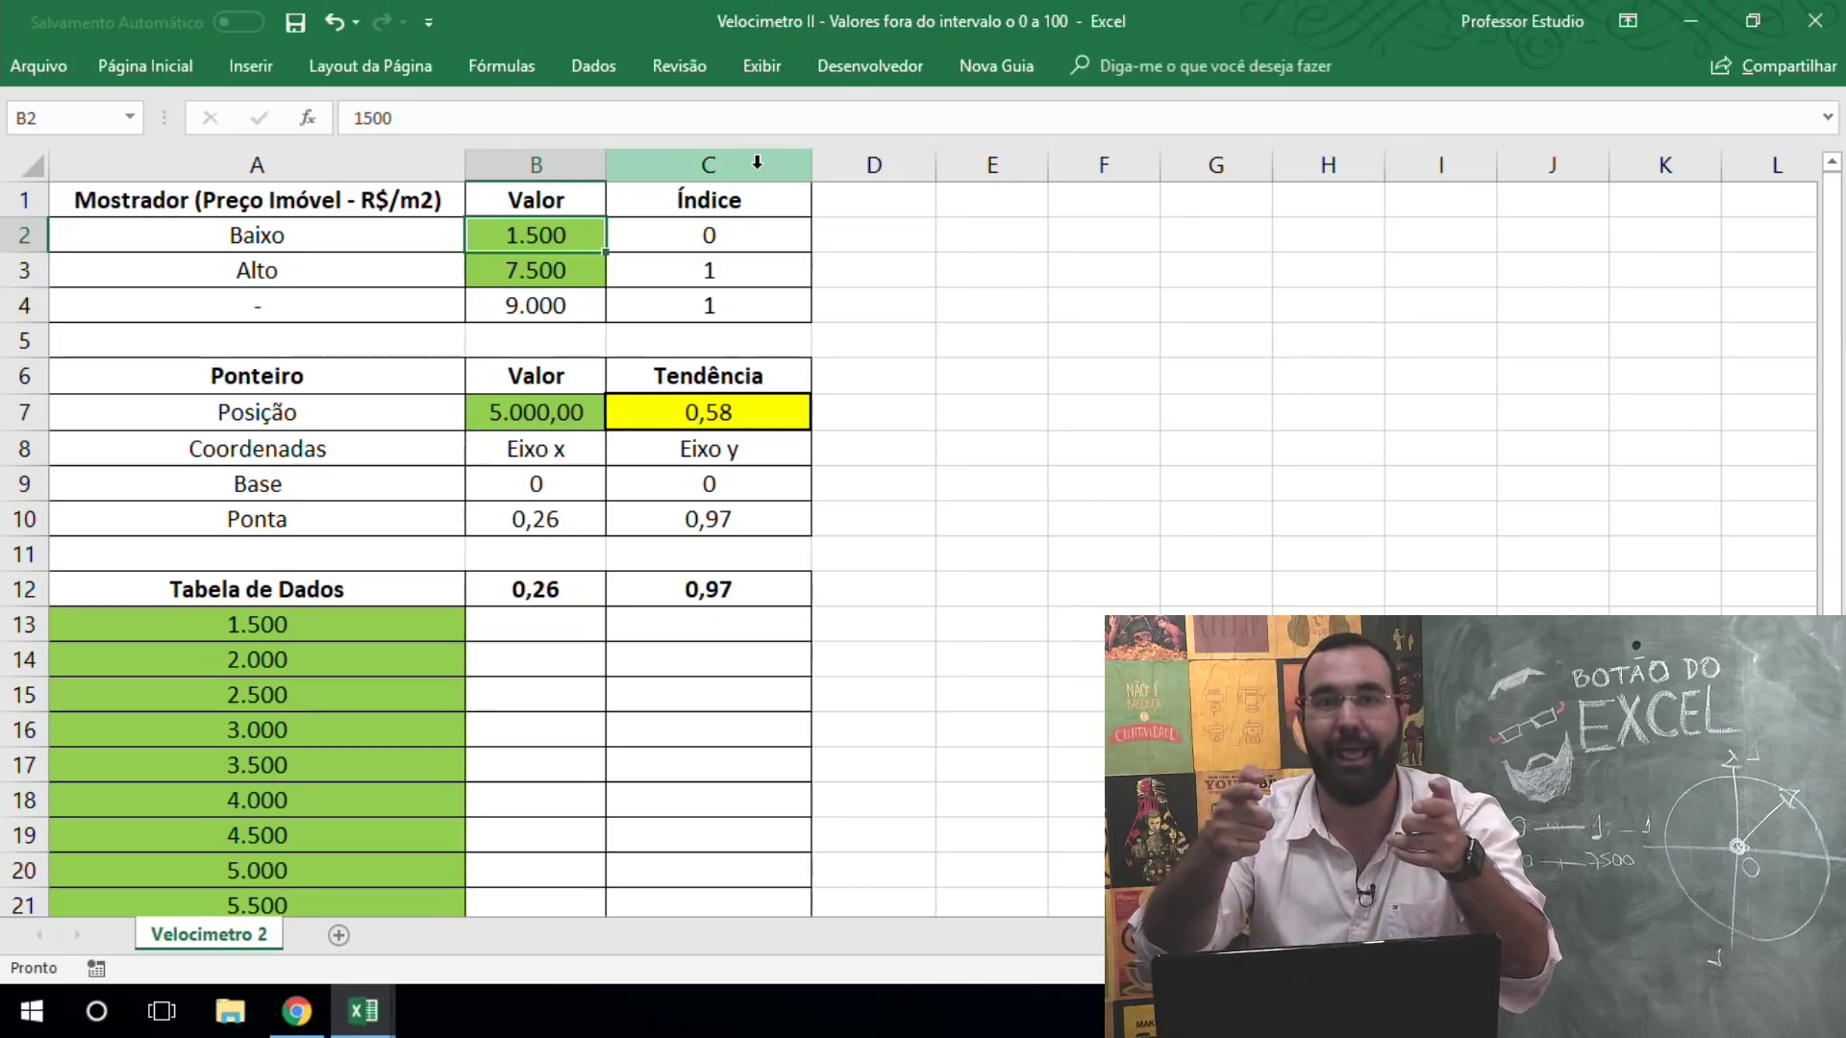
Step: Insert a doughnut chart based on the Índice values in C2:C4
left_click_drag(709, 235, 709, 306)
left_click(251, 66)
left_click(725, 161)
left_click(721, 465)
Step: Format the doughnut series with a 50% hole size and a first slice angle of 270
right_click(639, 362)
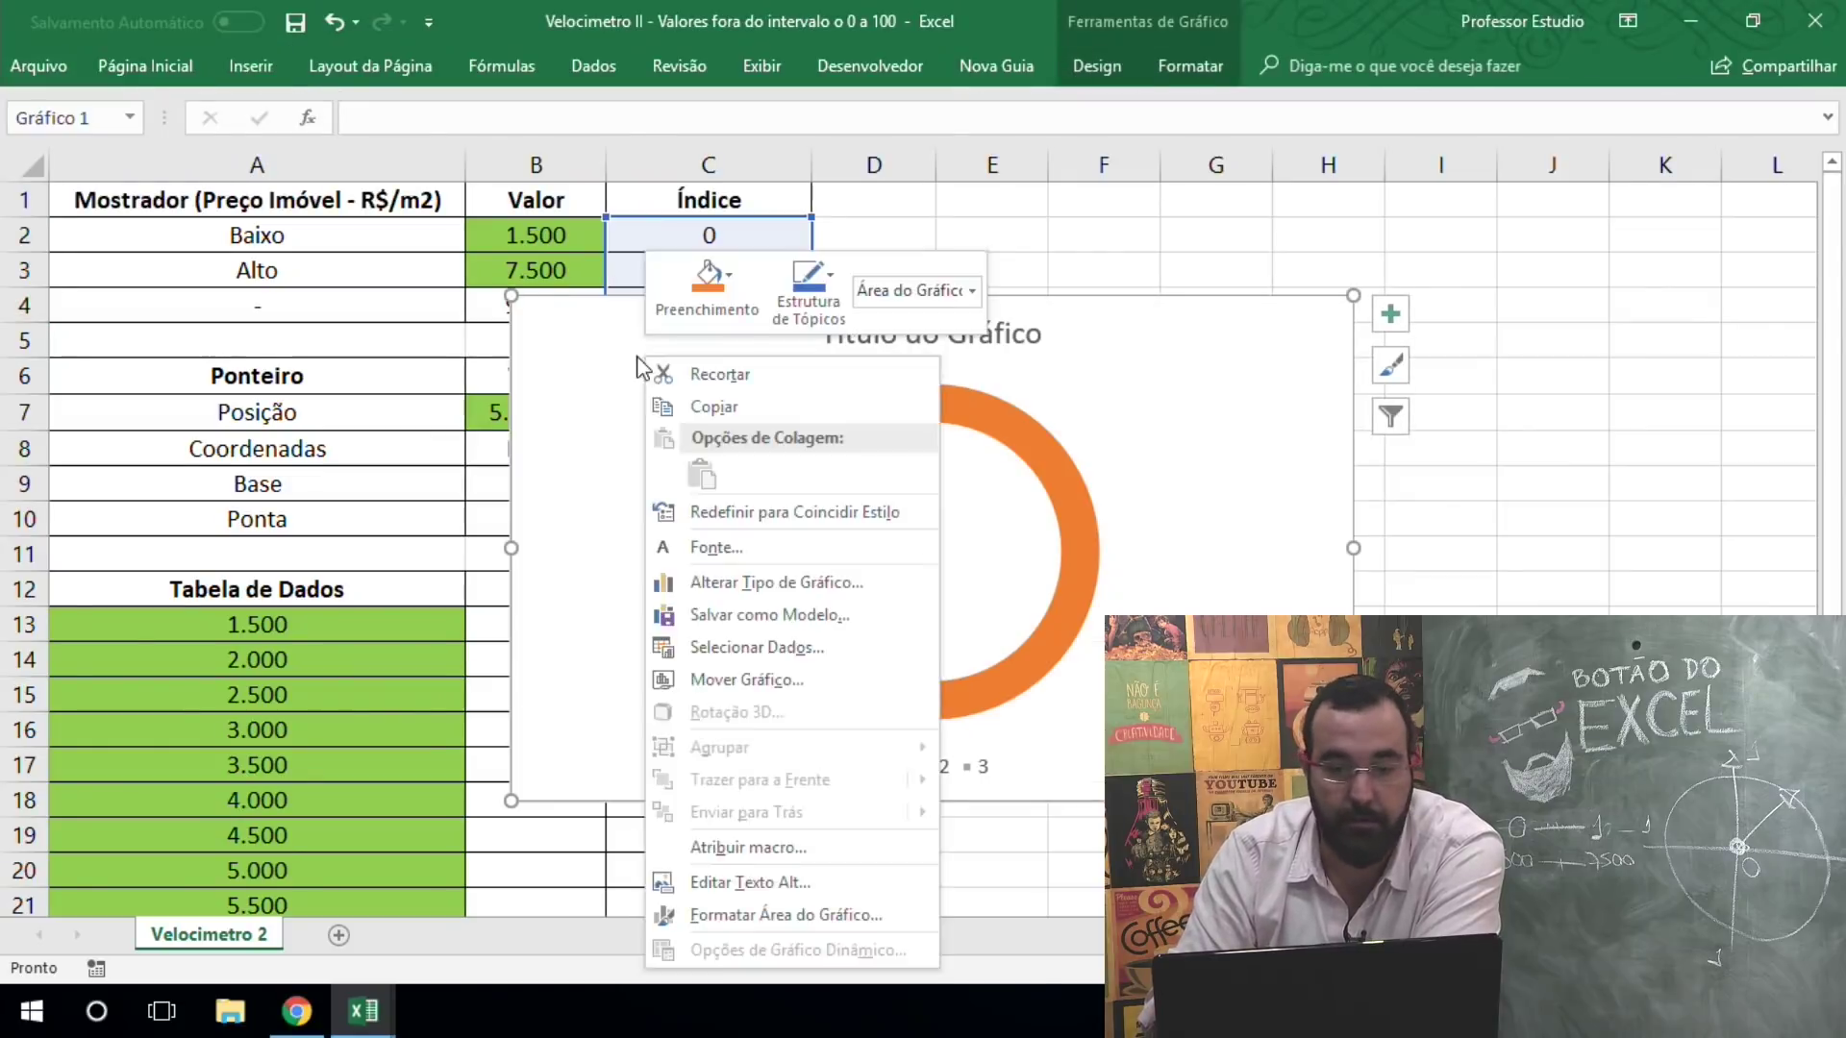
left_click(692, 904)
type("50")
key("Return")
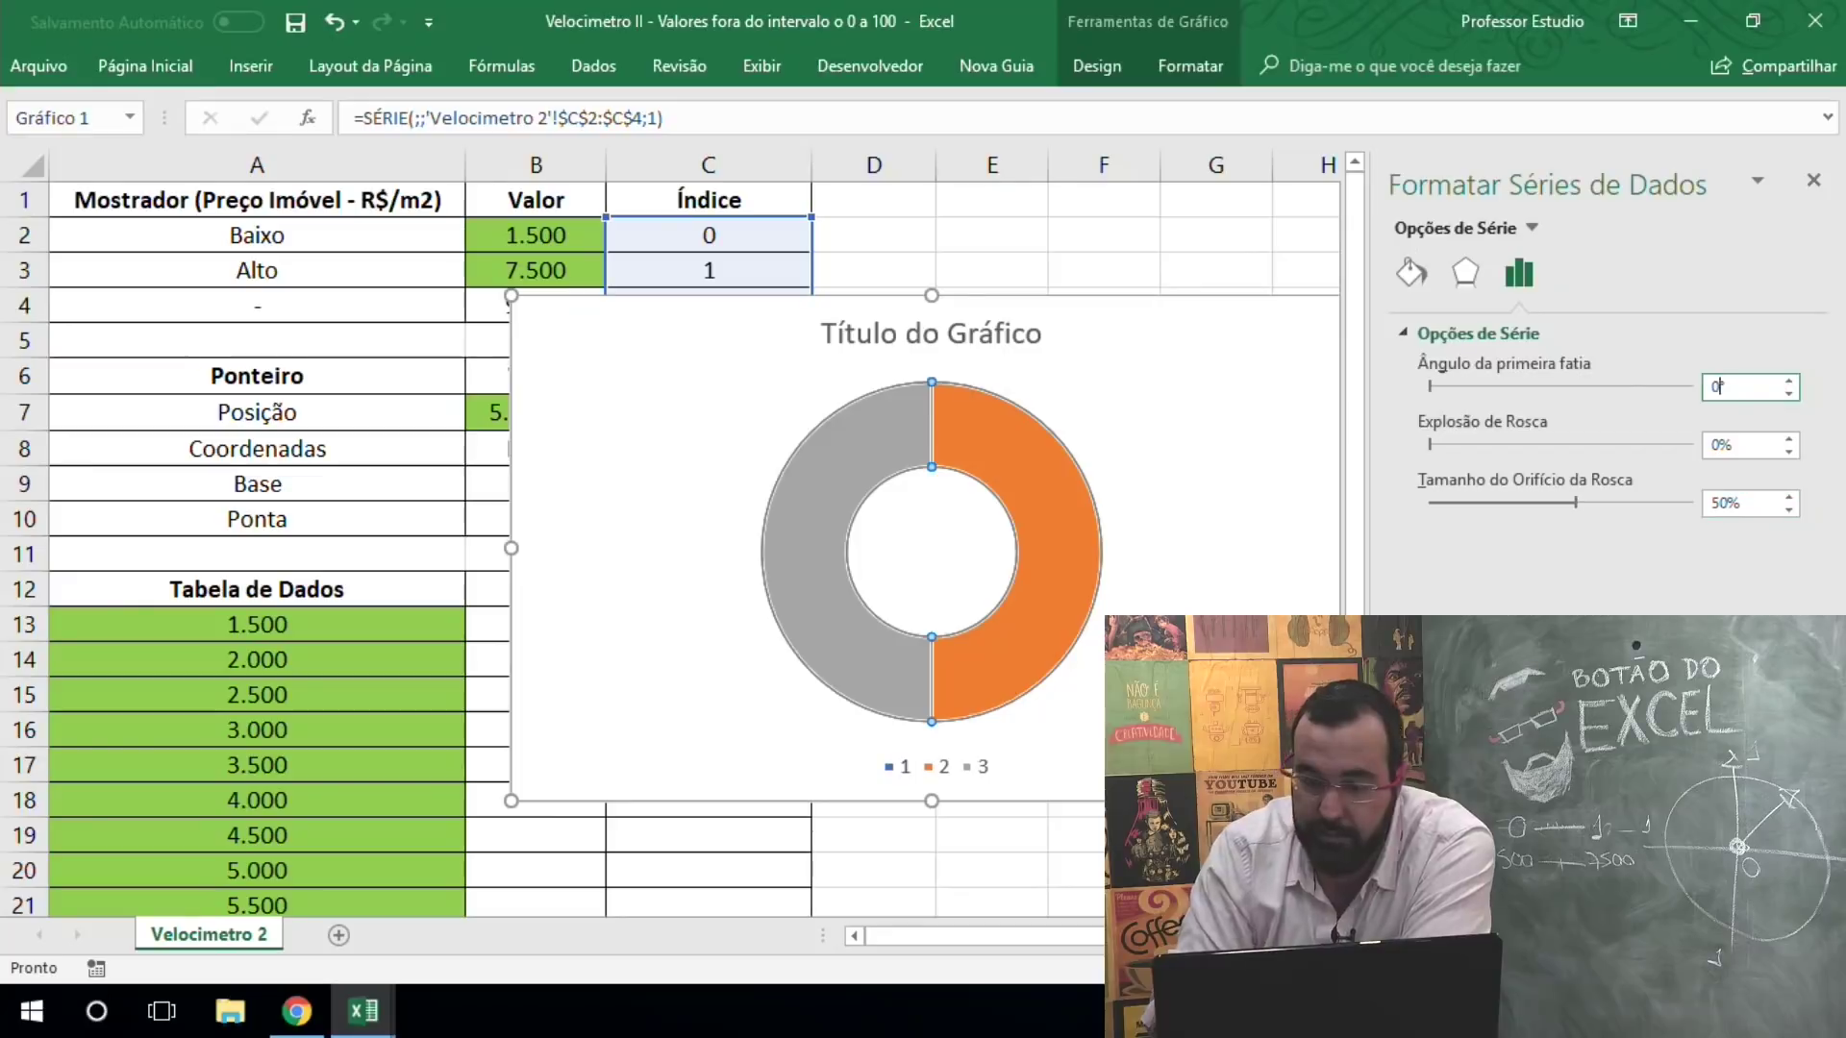
type("270")
key("Return")
left_click(1810, 197)
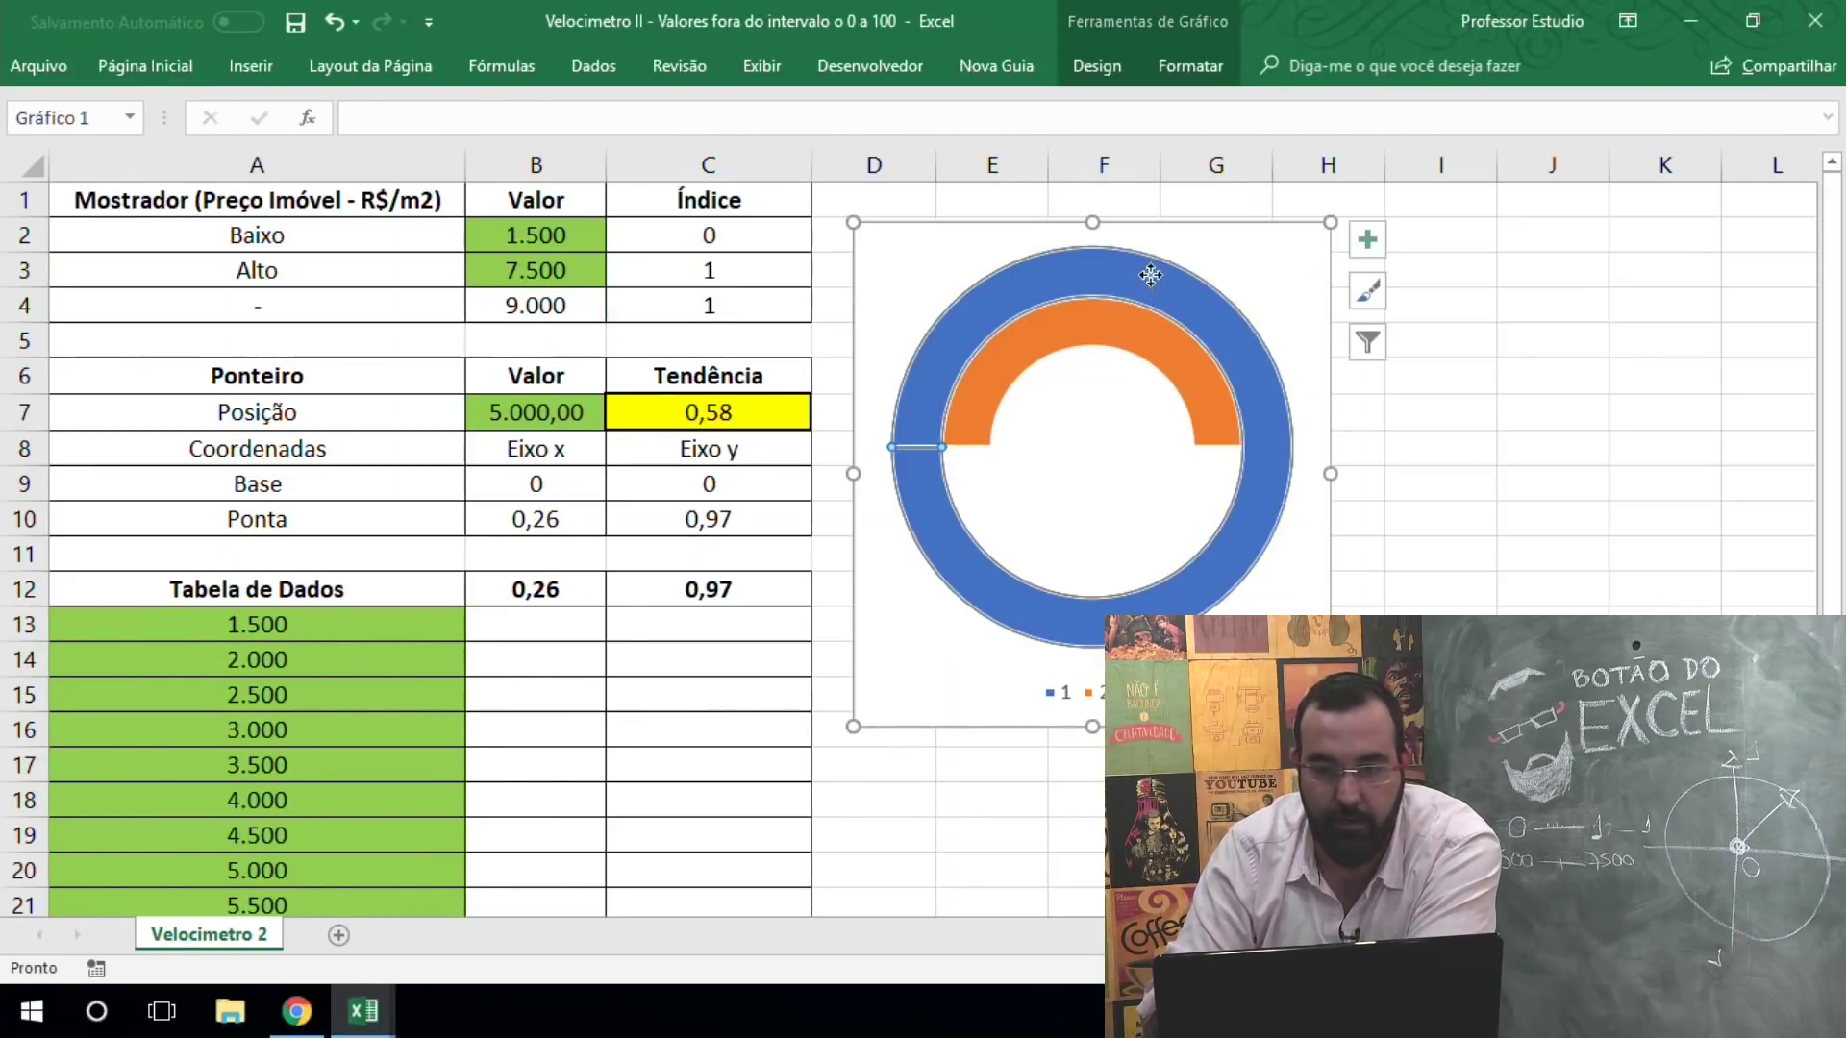
Step: Change the outer ring's series to a scatter chart with a straight line to form the gauge pointer
left_click(1096, 66)
left_click(1557, 157)
left_click(1048, 804)
scroll(1115, 533, "down", 3)
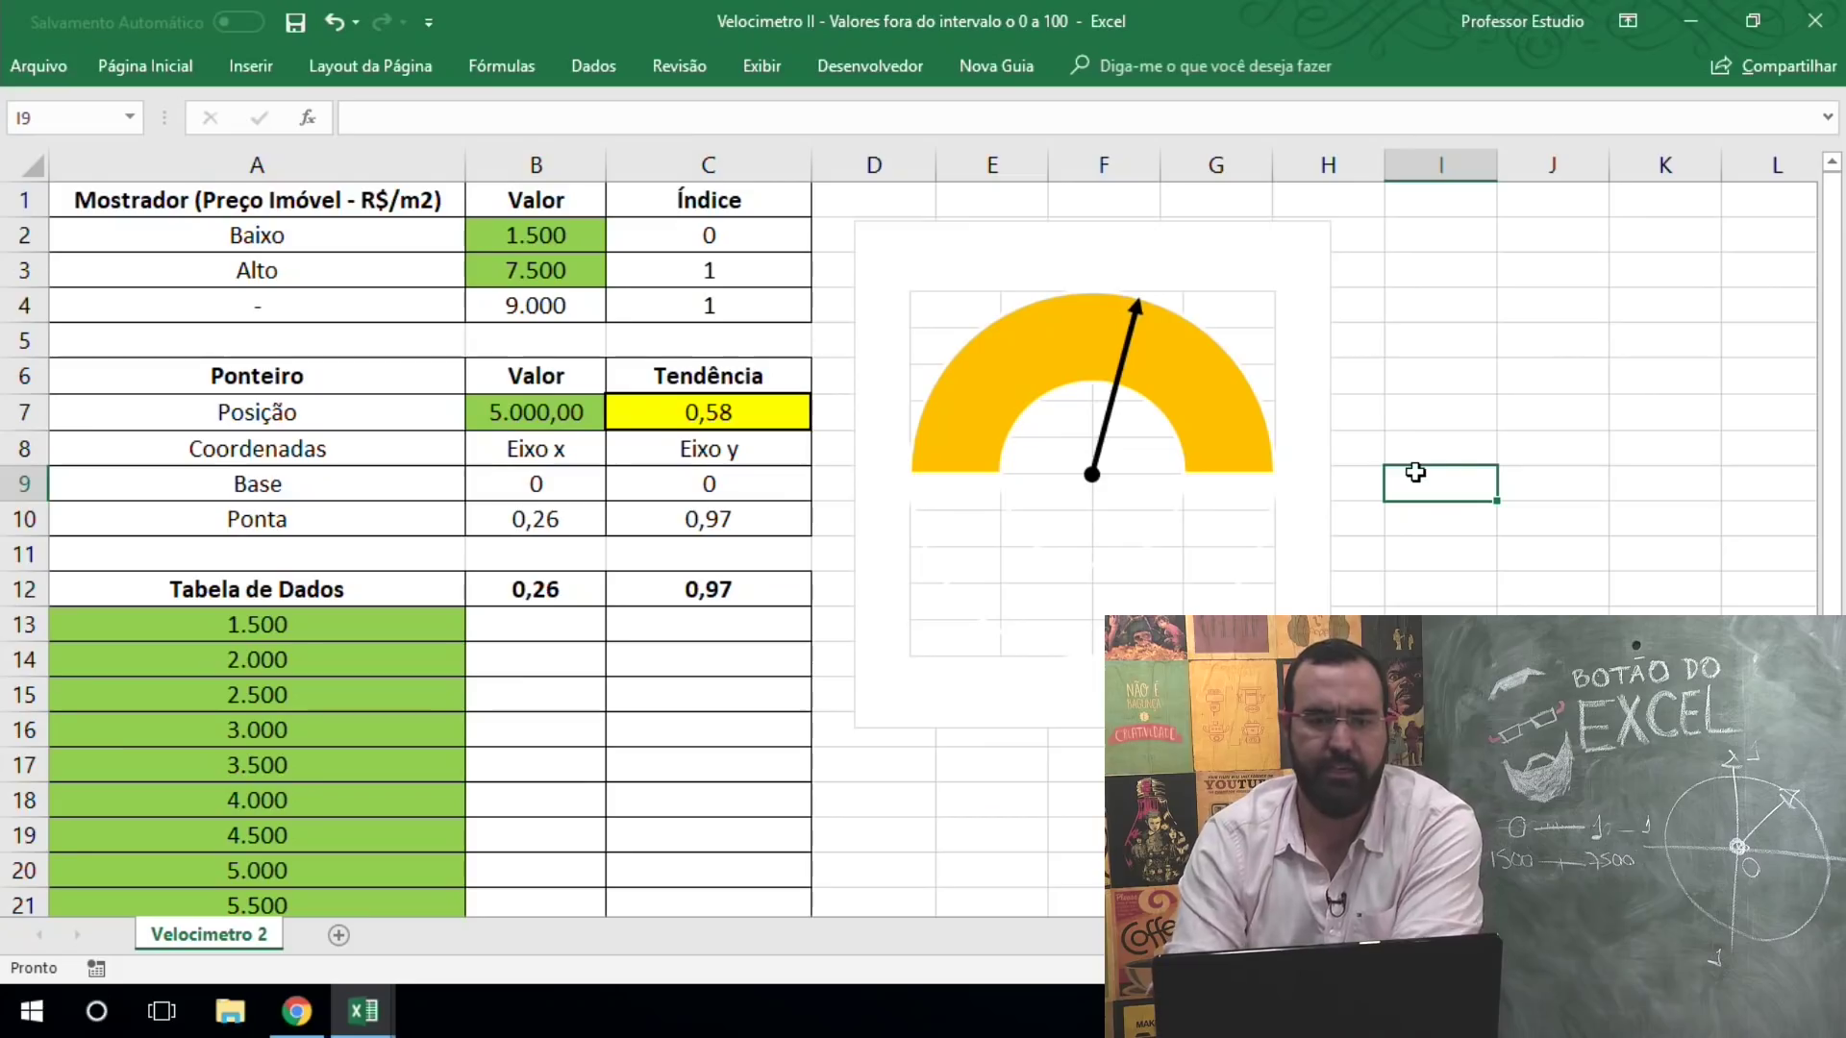
Step: Select the gauge's ring series to check its source range, and return to the whole chart
left_click(947, 251)
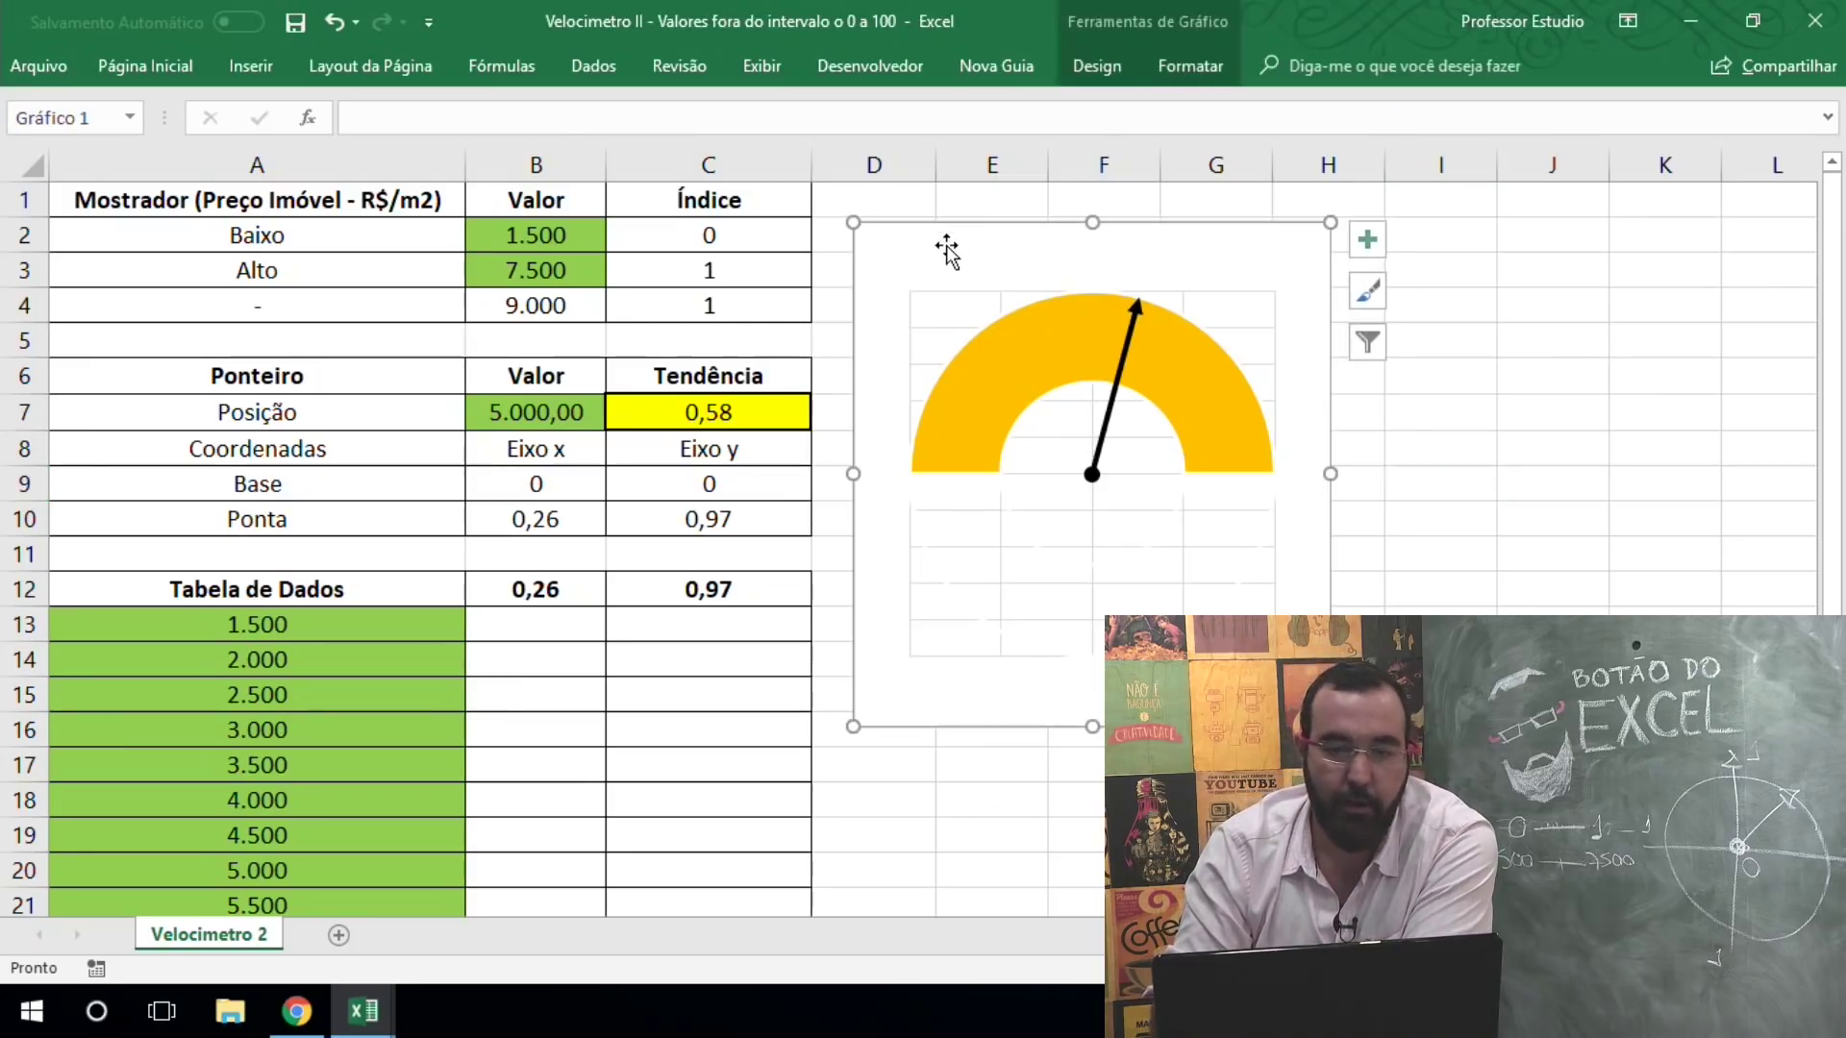
left_click(985, 361)
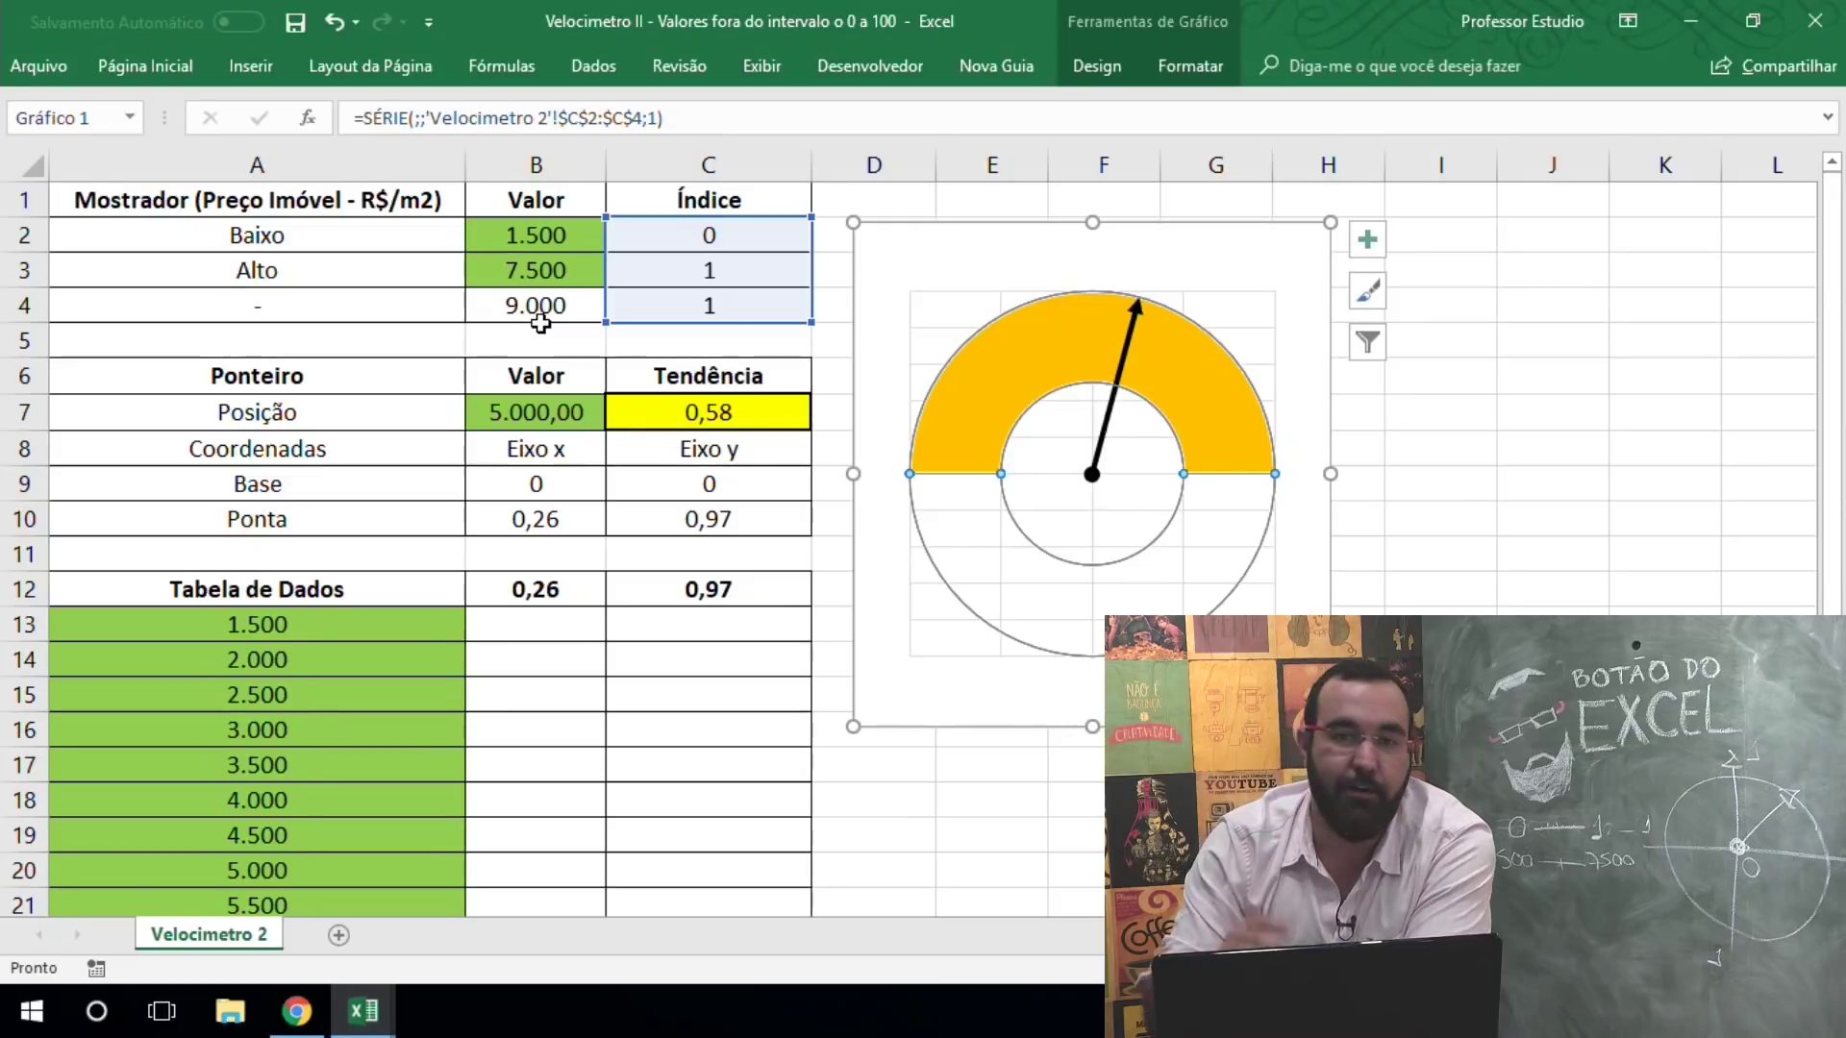
key("Delete")
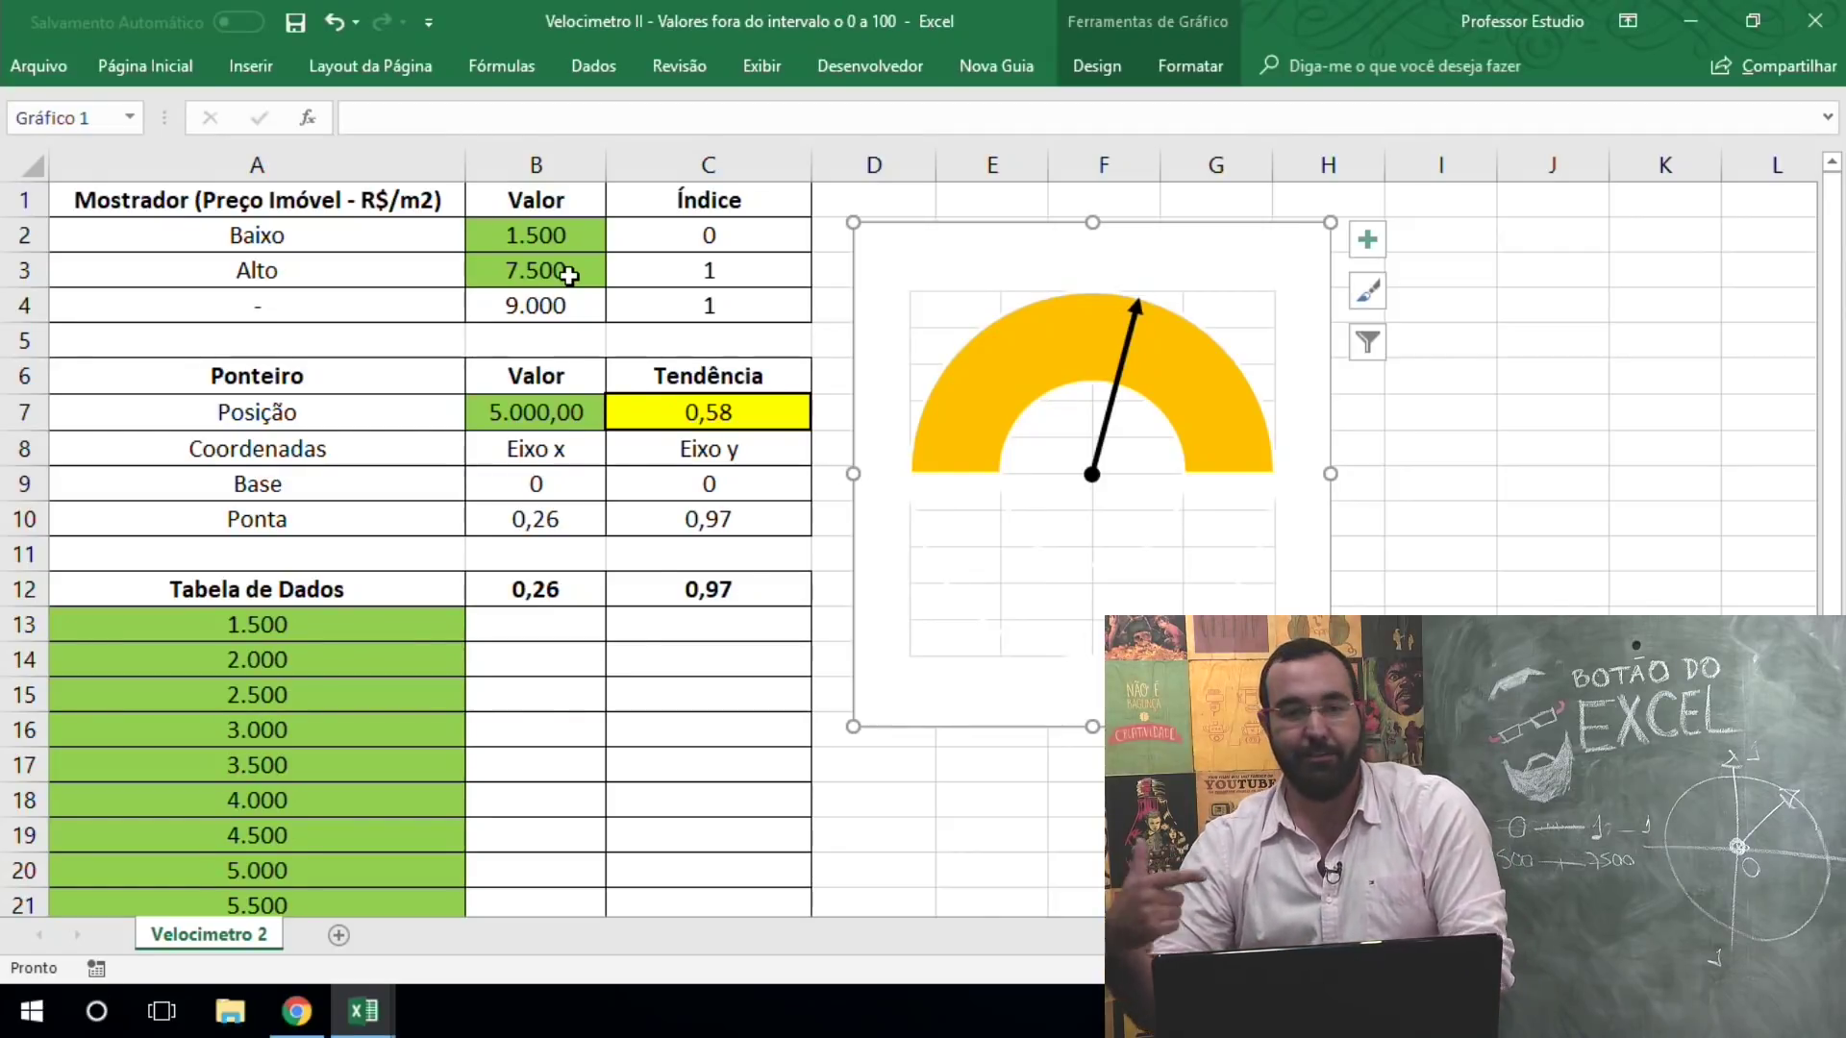
Step: Check the formulas in the Tabela de Dados header cells B12 and C12 and the Ponta cells they reference
scroll(452, 515, "down", 2)
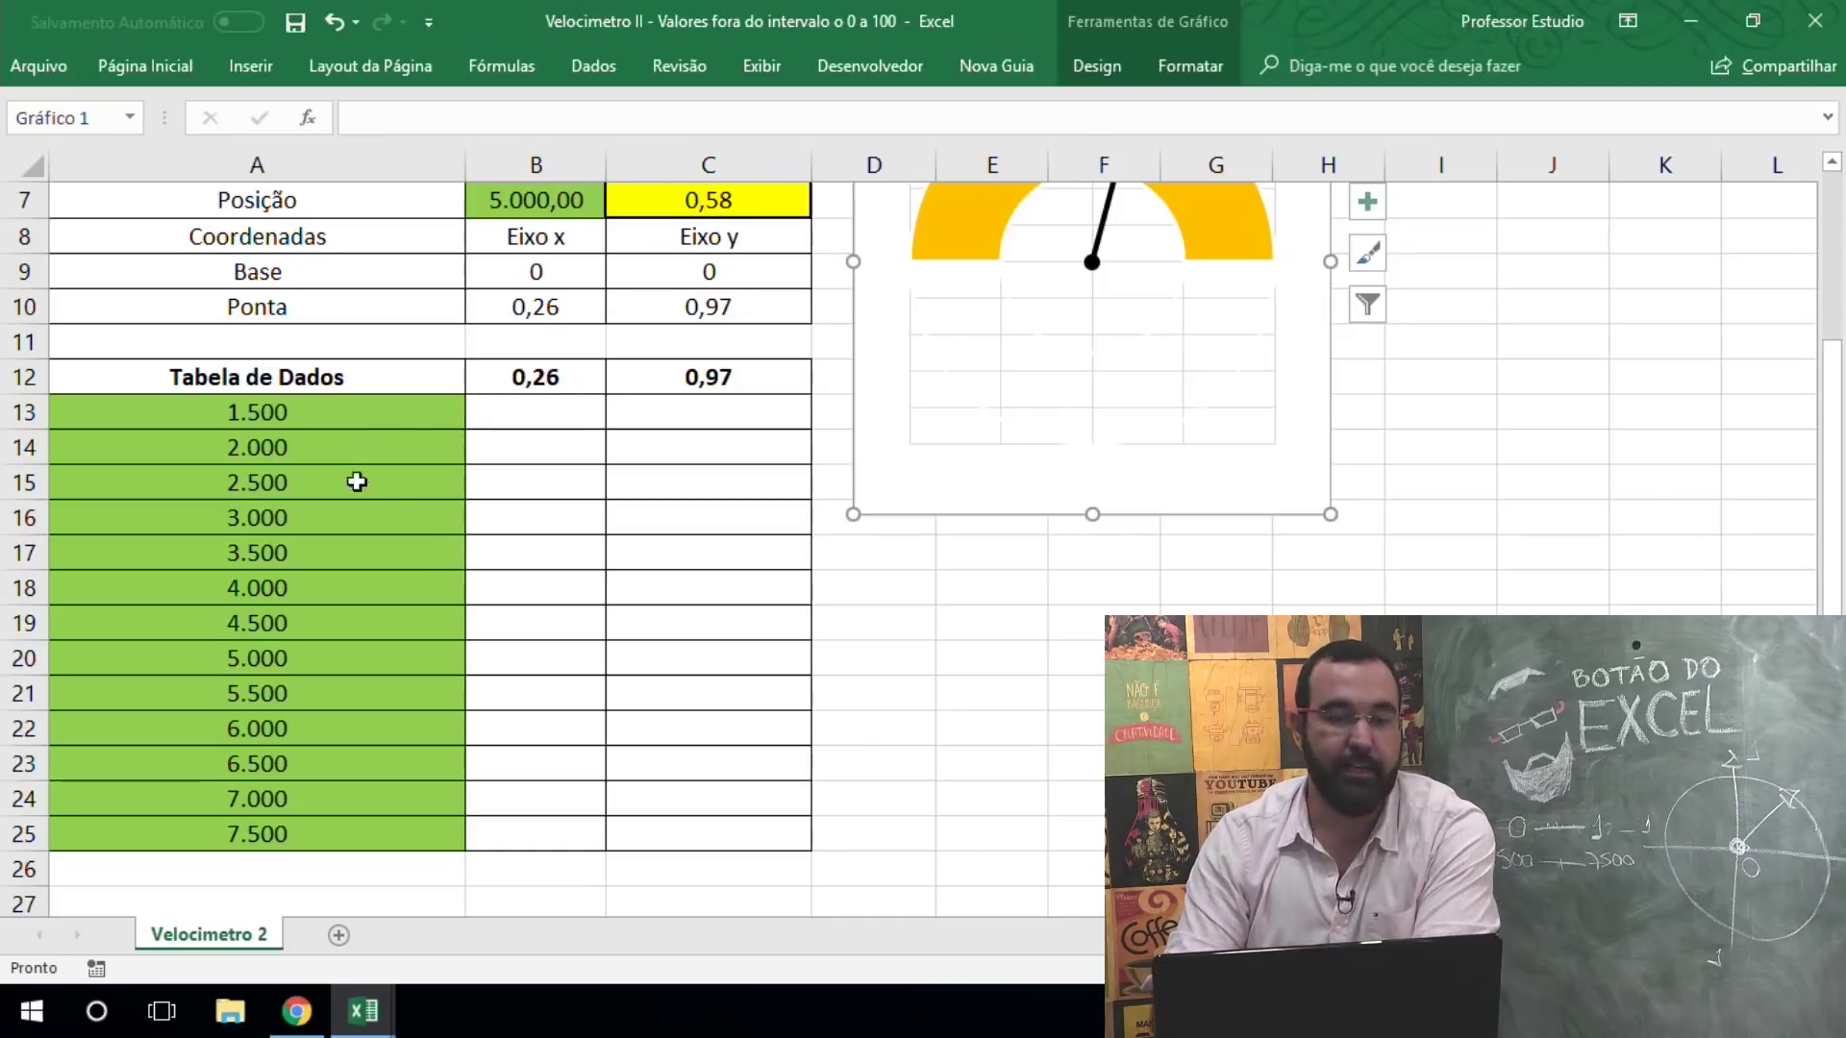
scroll(355, 478, "up", 1)
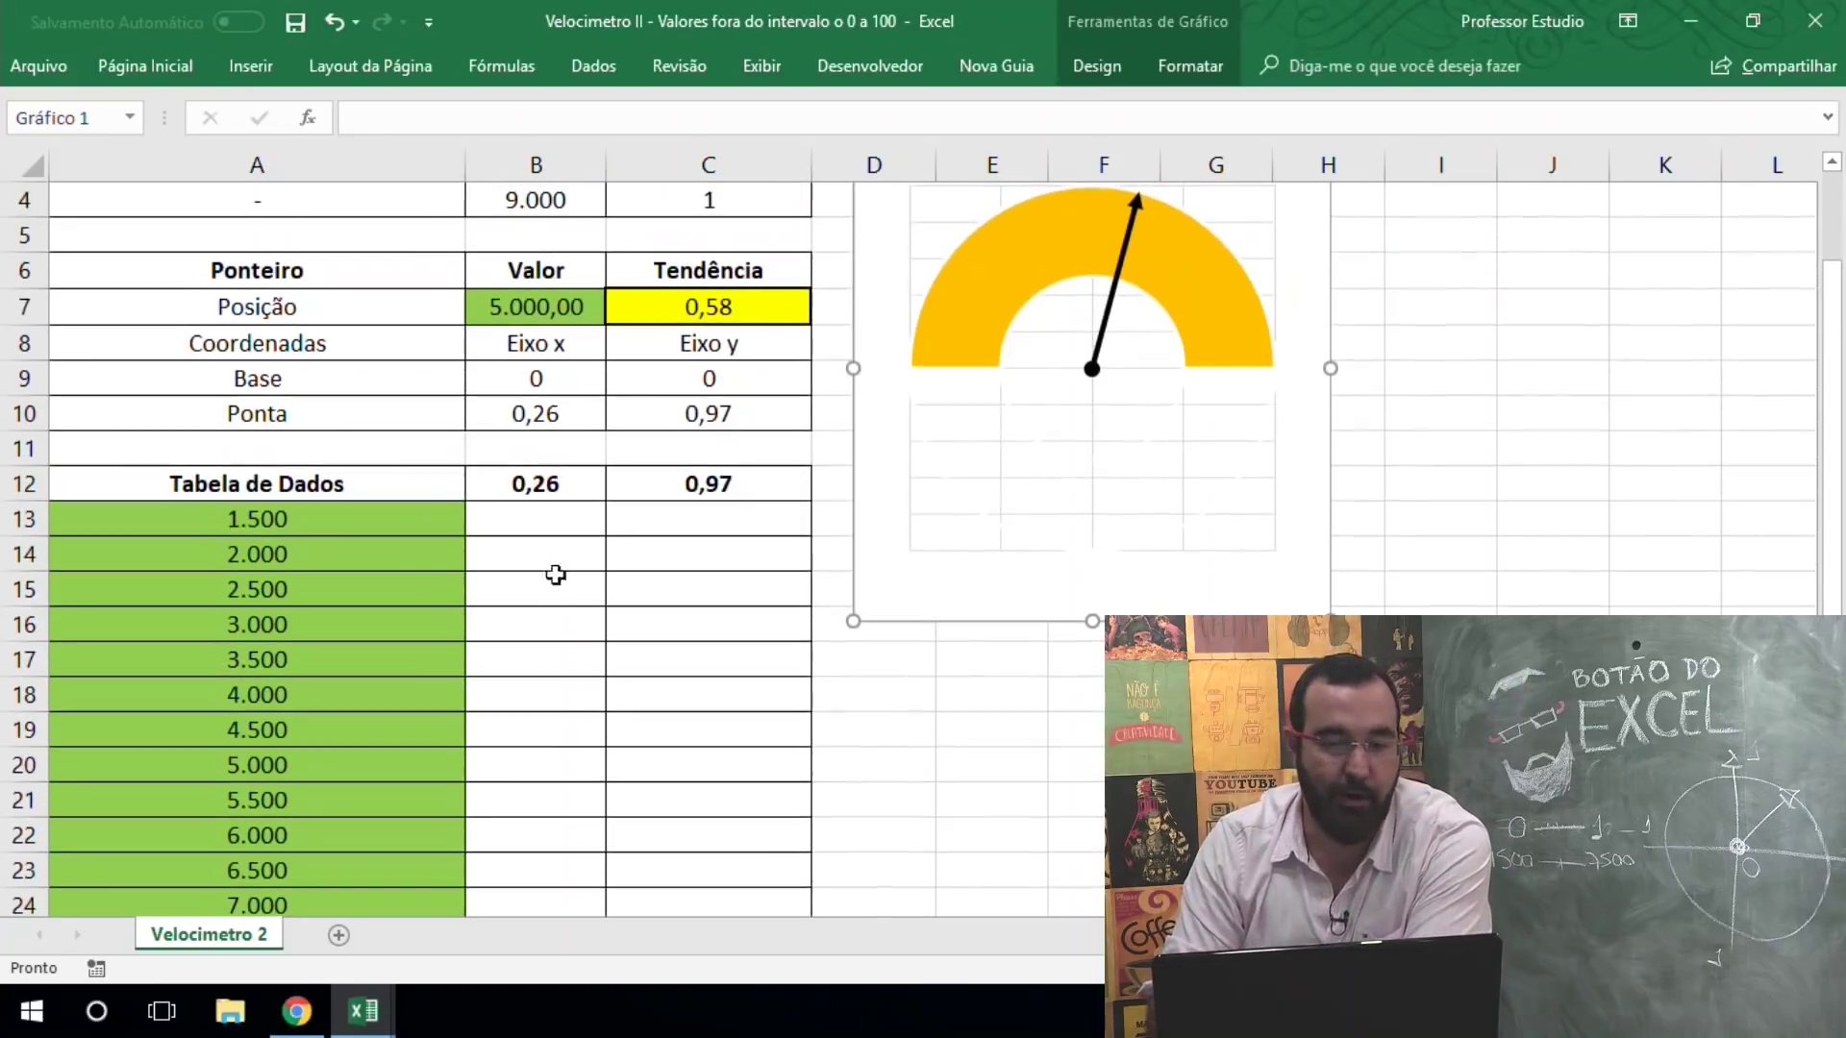
left_click(554, 483)
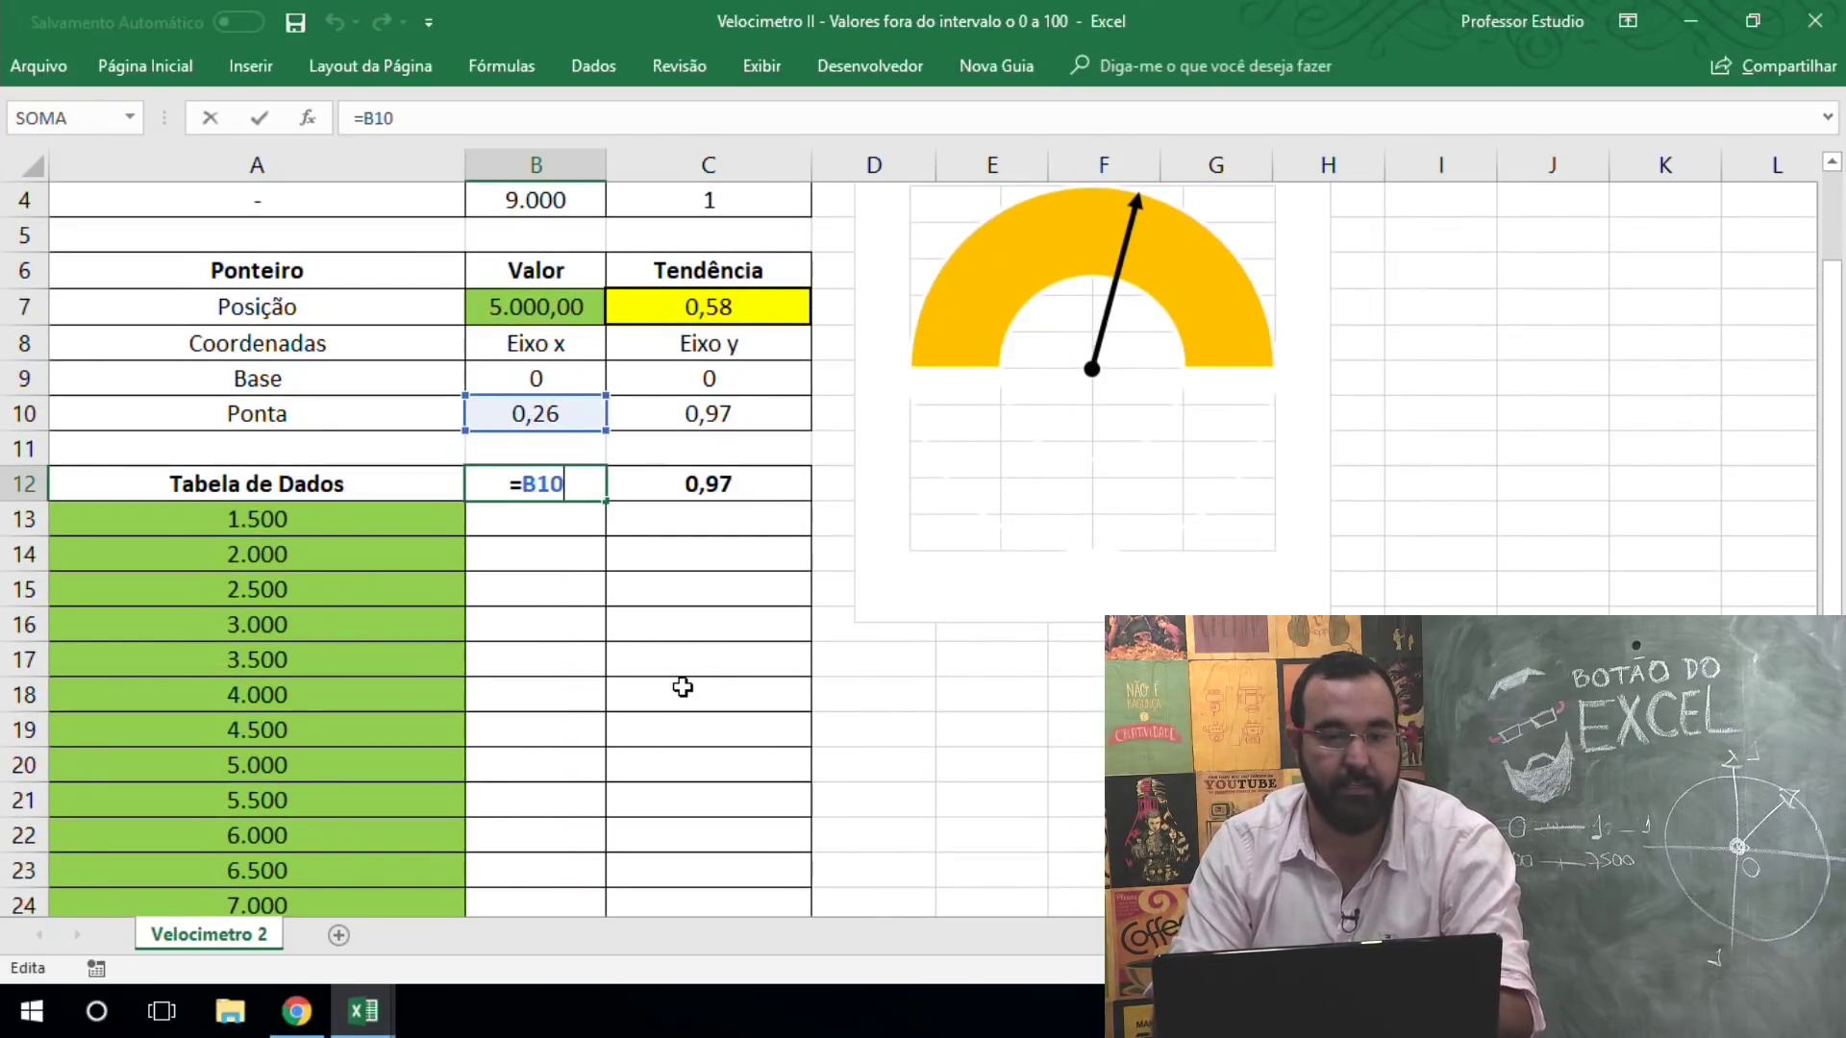
scroll(682, 687, "up", 1)
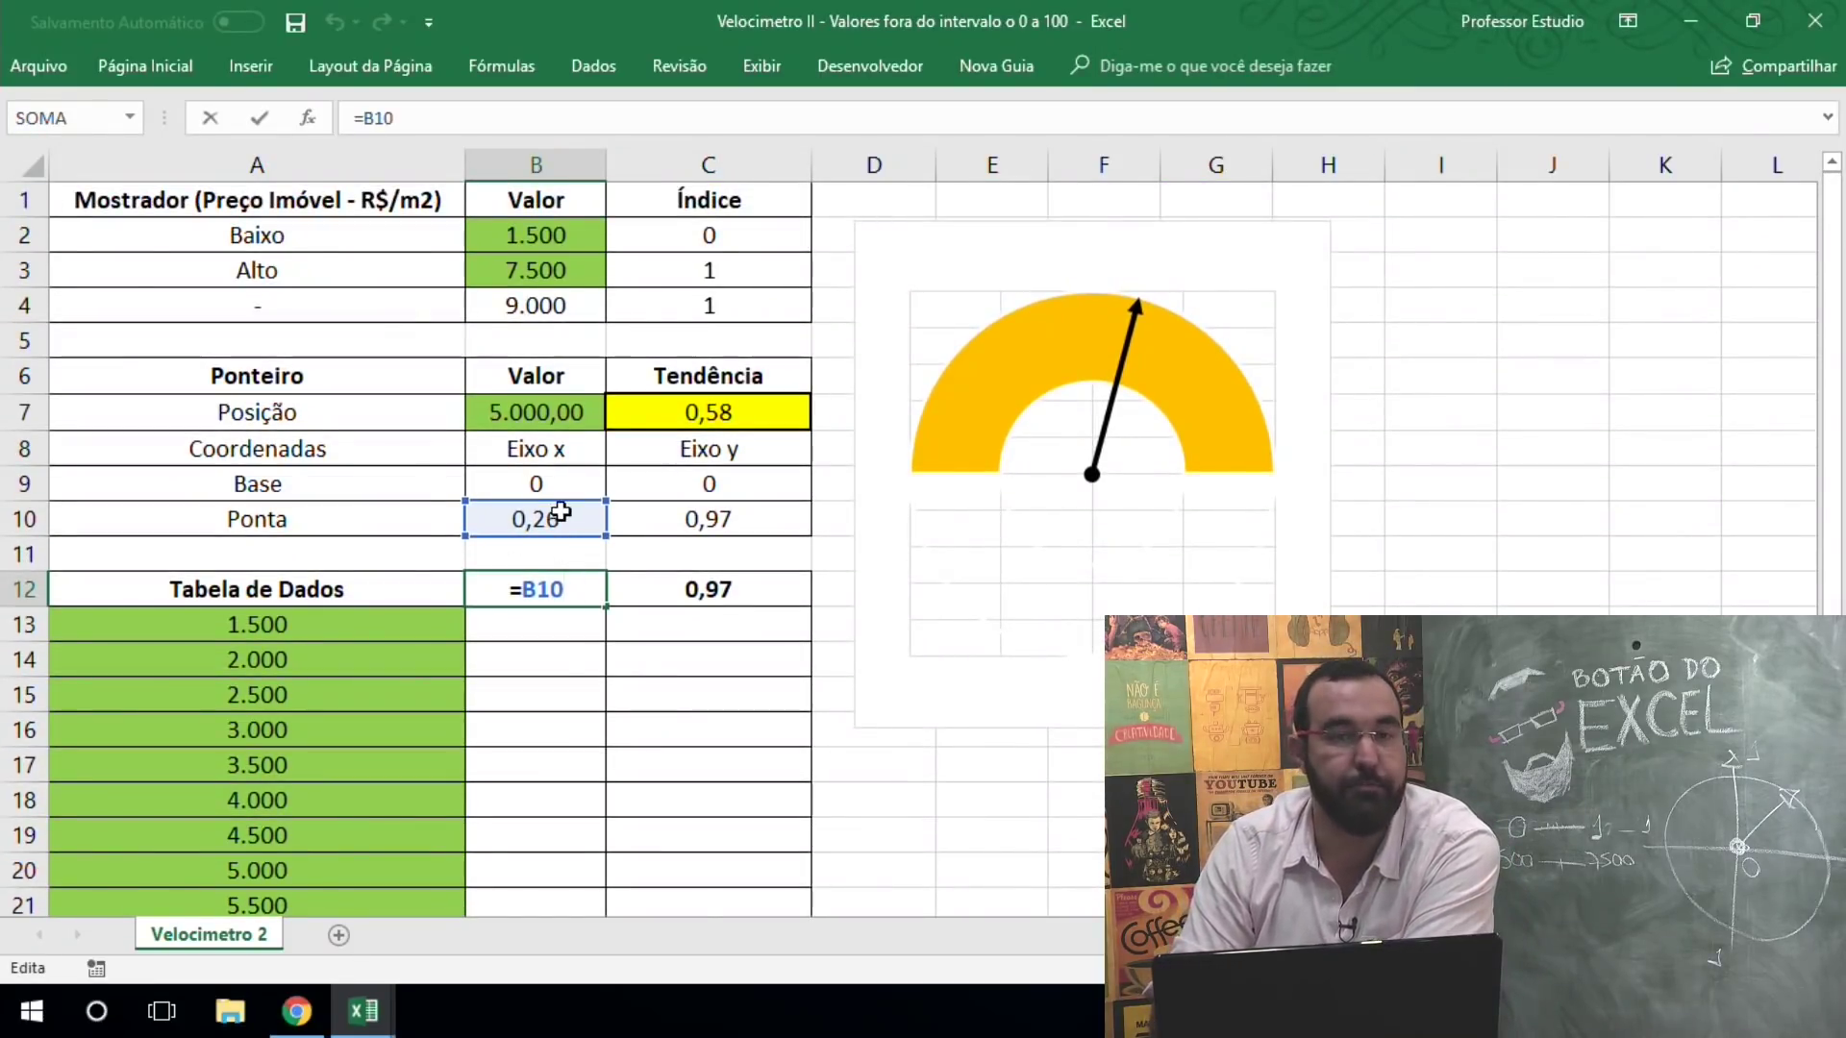
left_click(697, 588)
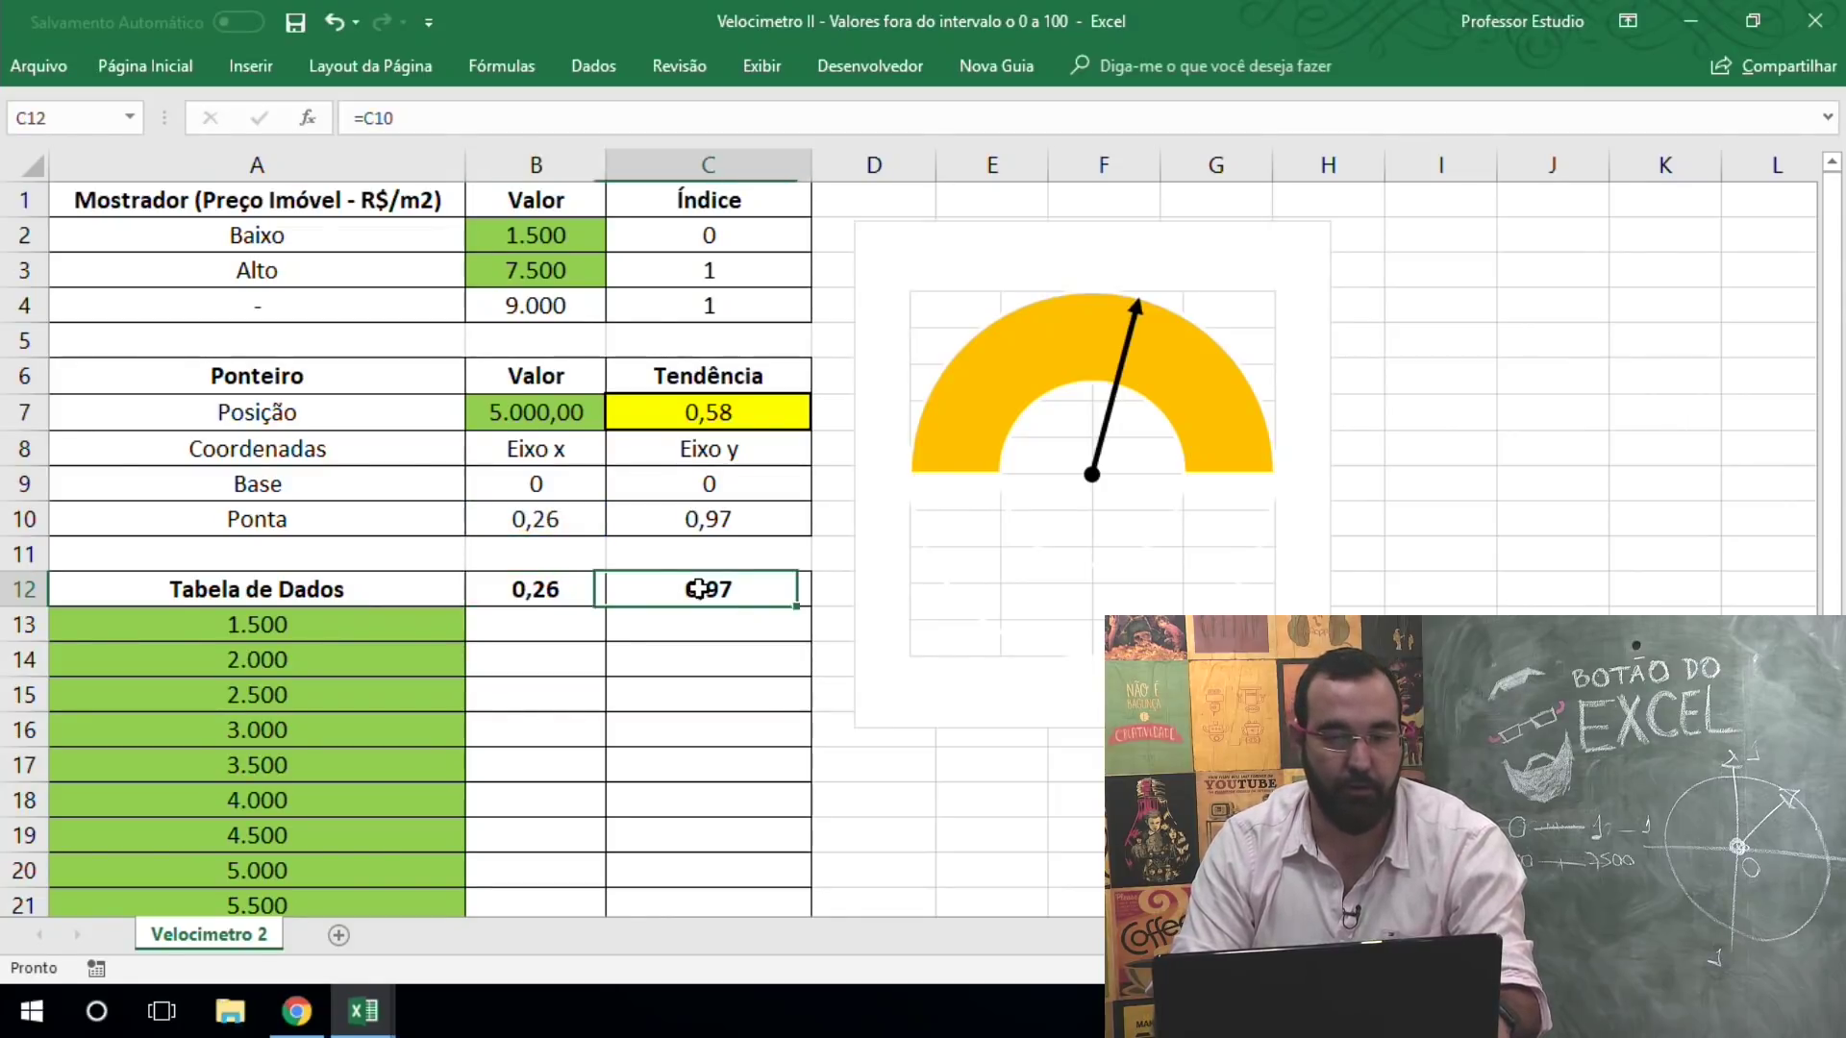
double_click(697, 588)
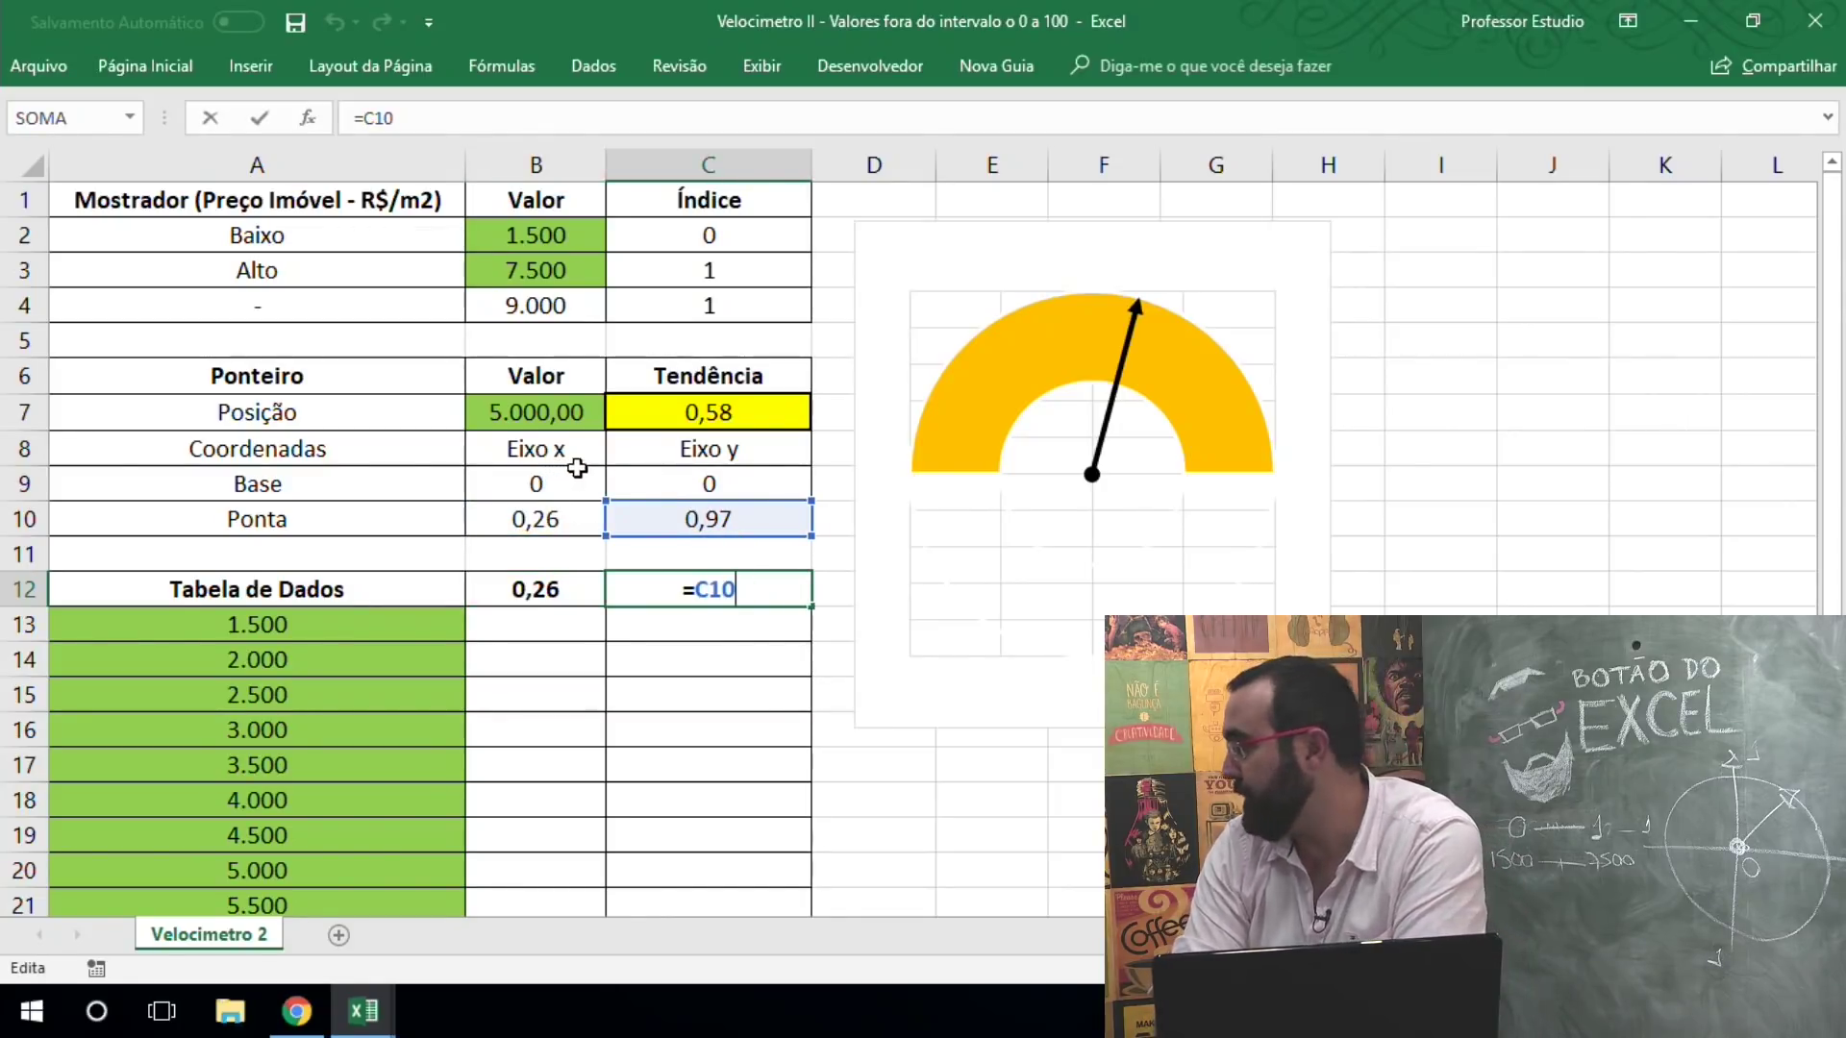
key("ctrl+Return")
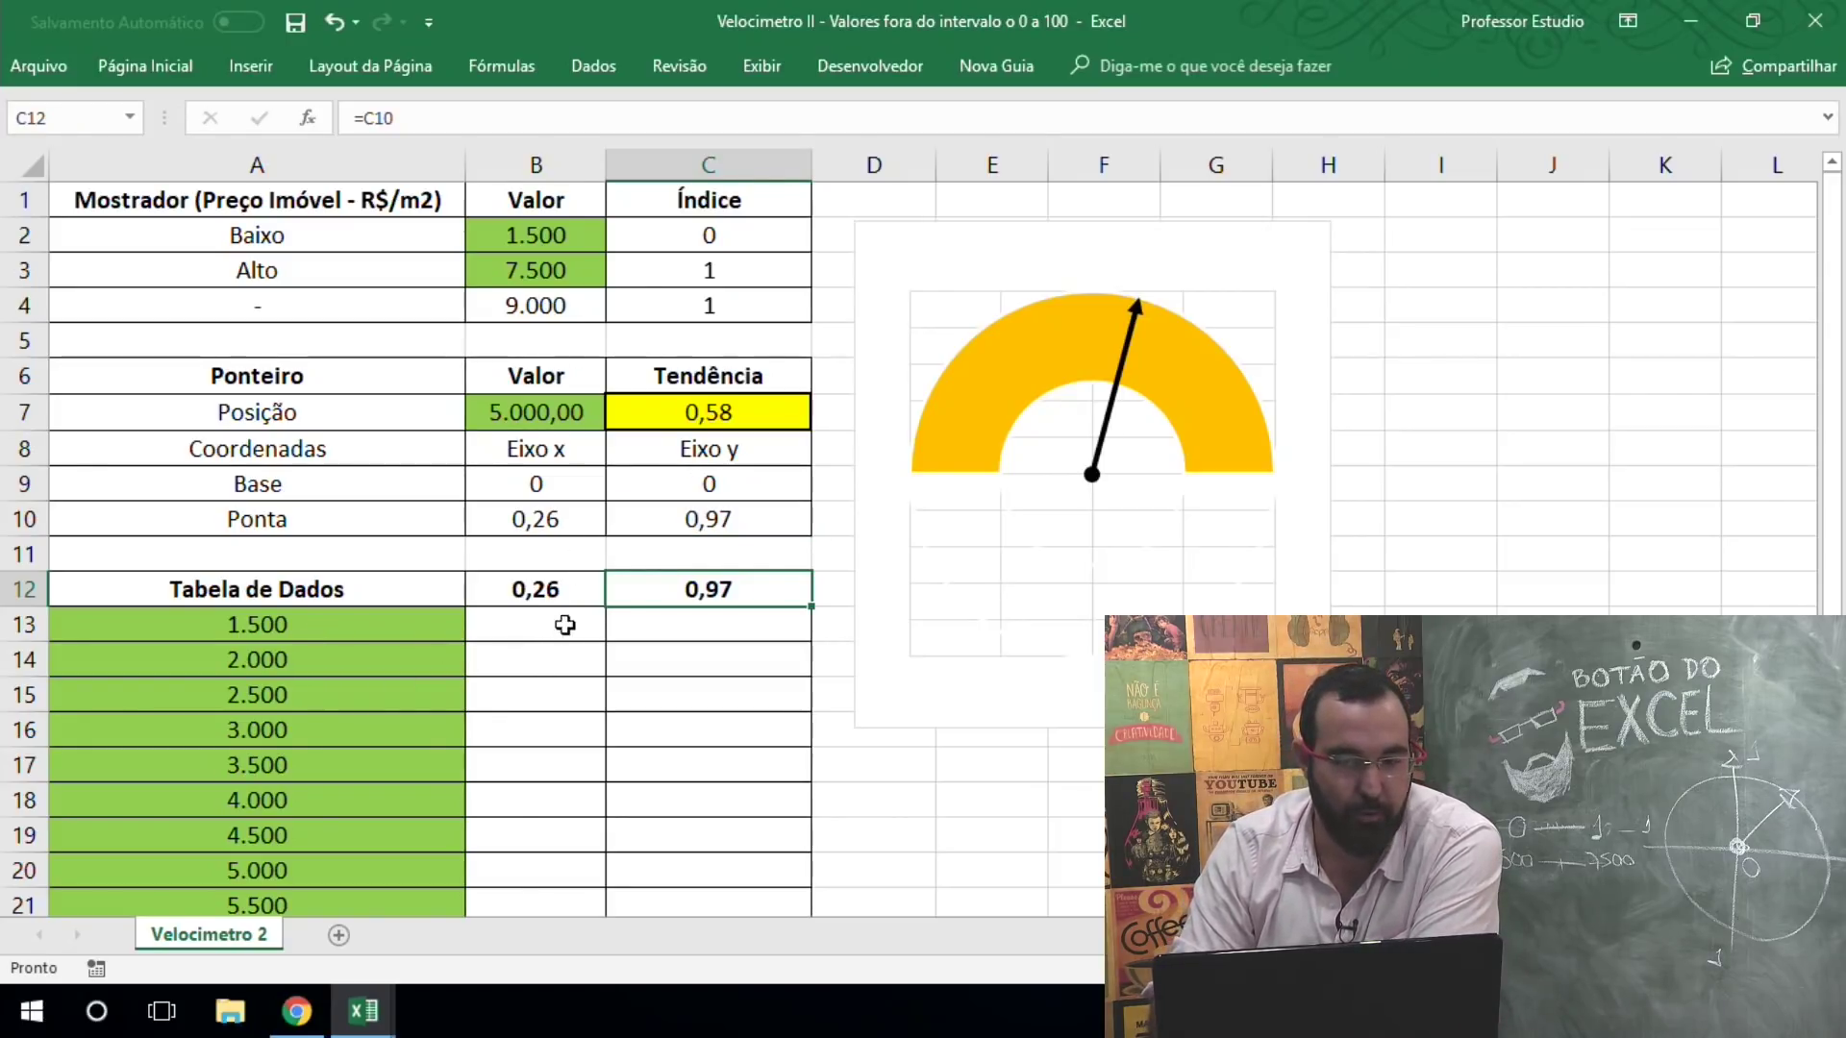
Step: Create a what-if data table over A12:C25 using Posição cell B7 as the column input cell
scroll(357, 627, "down", 2)
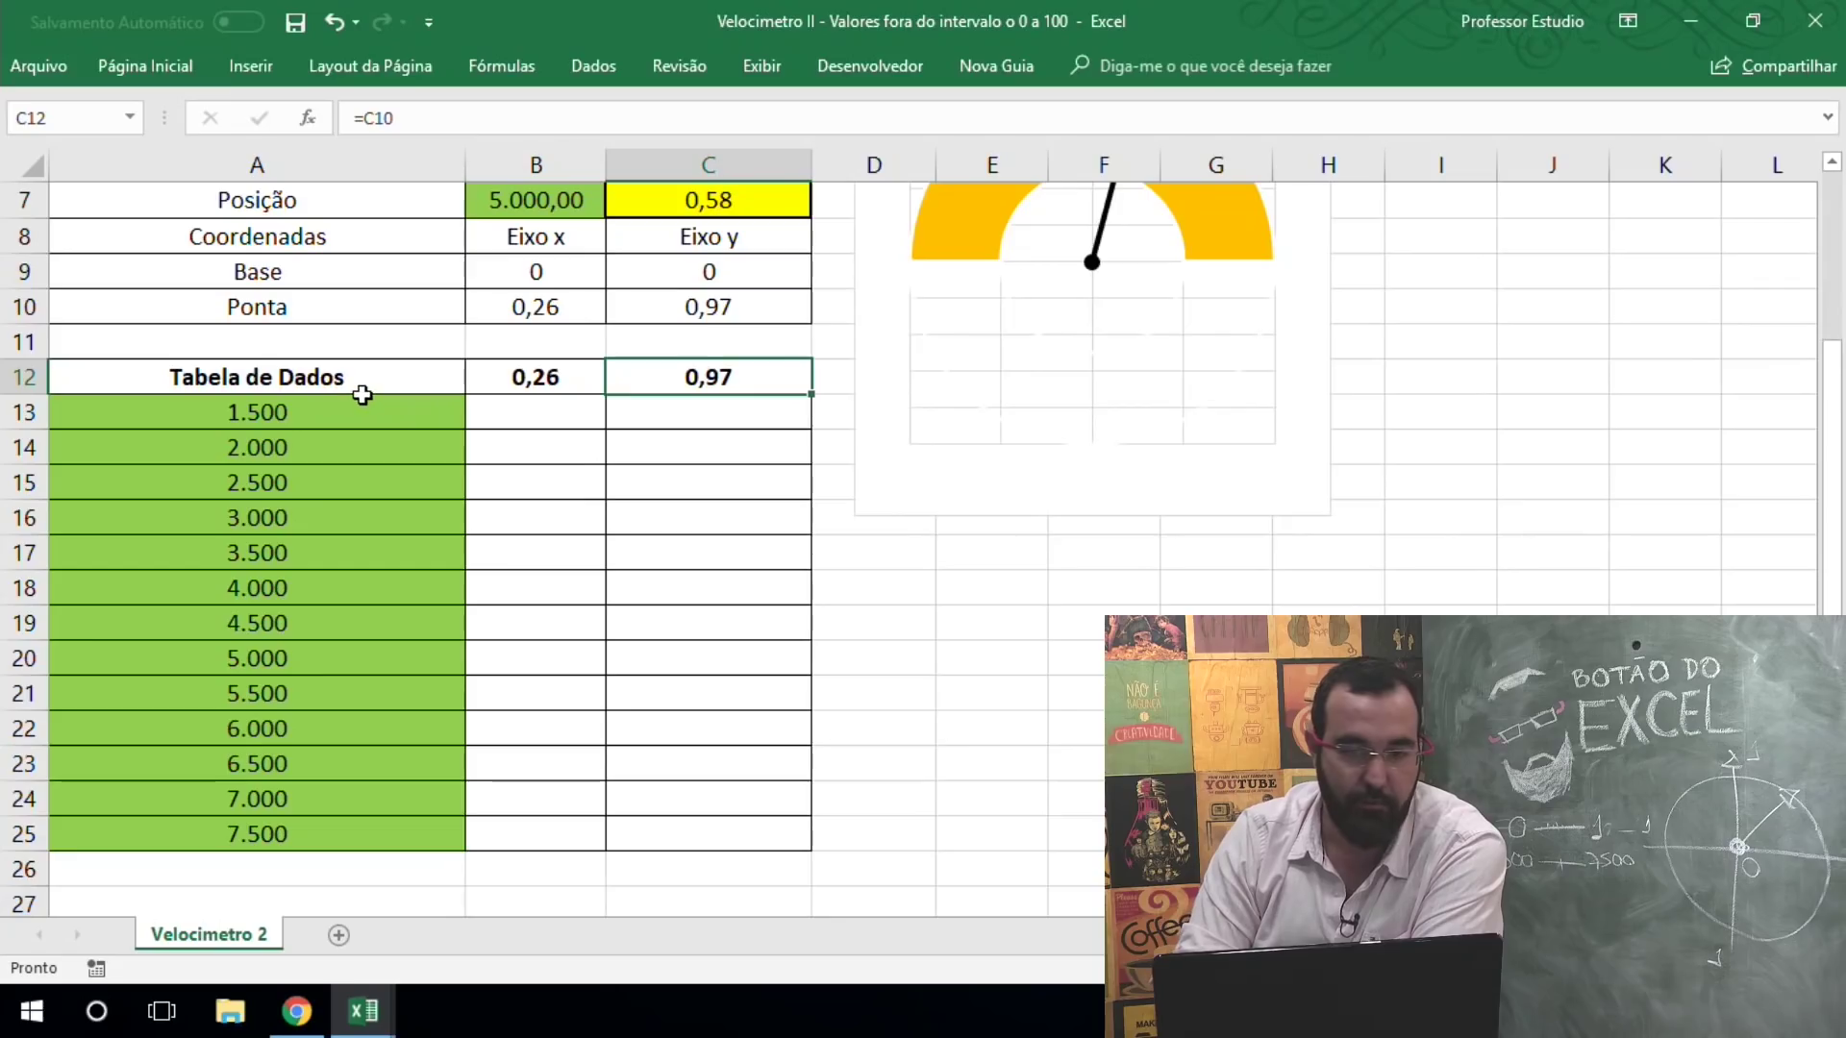
left_click_drag(363, 385, 752, 841)
left_click(606, 70)
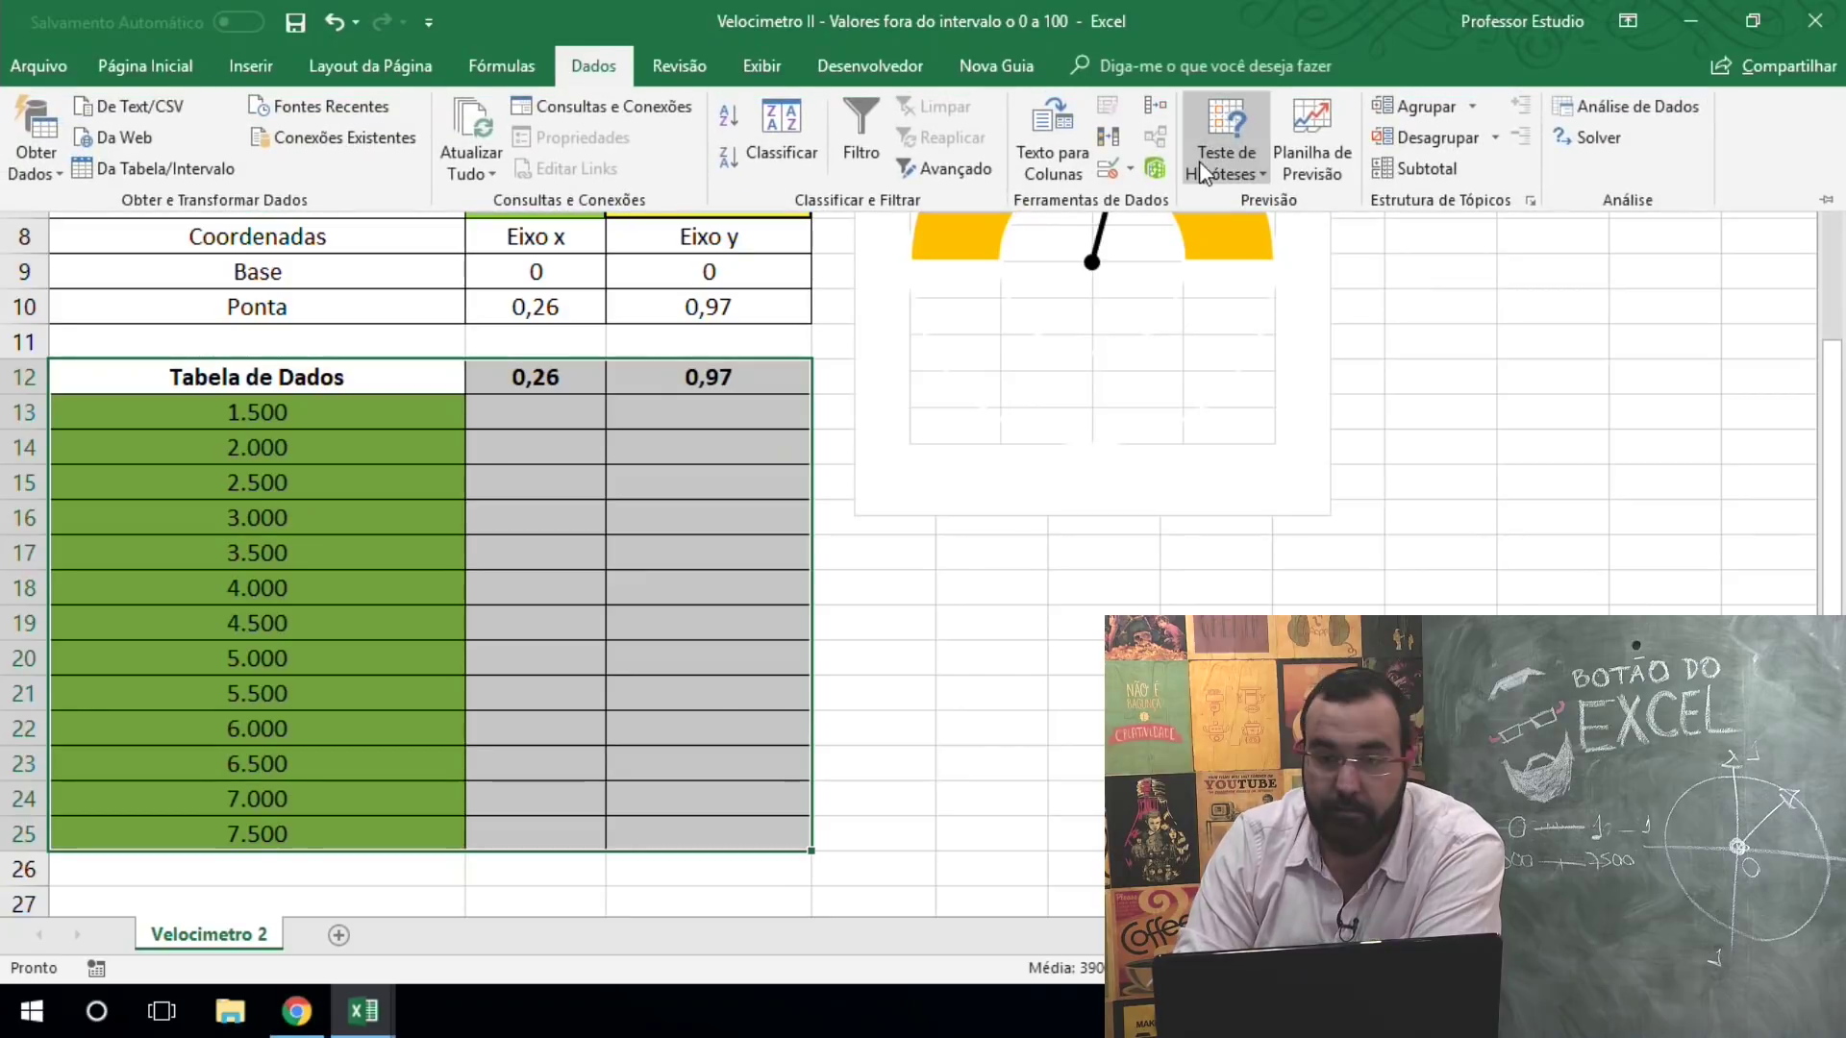
left_click(1198, 159)
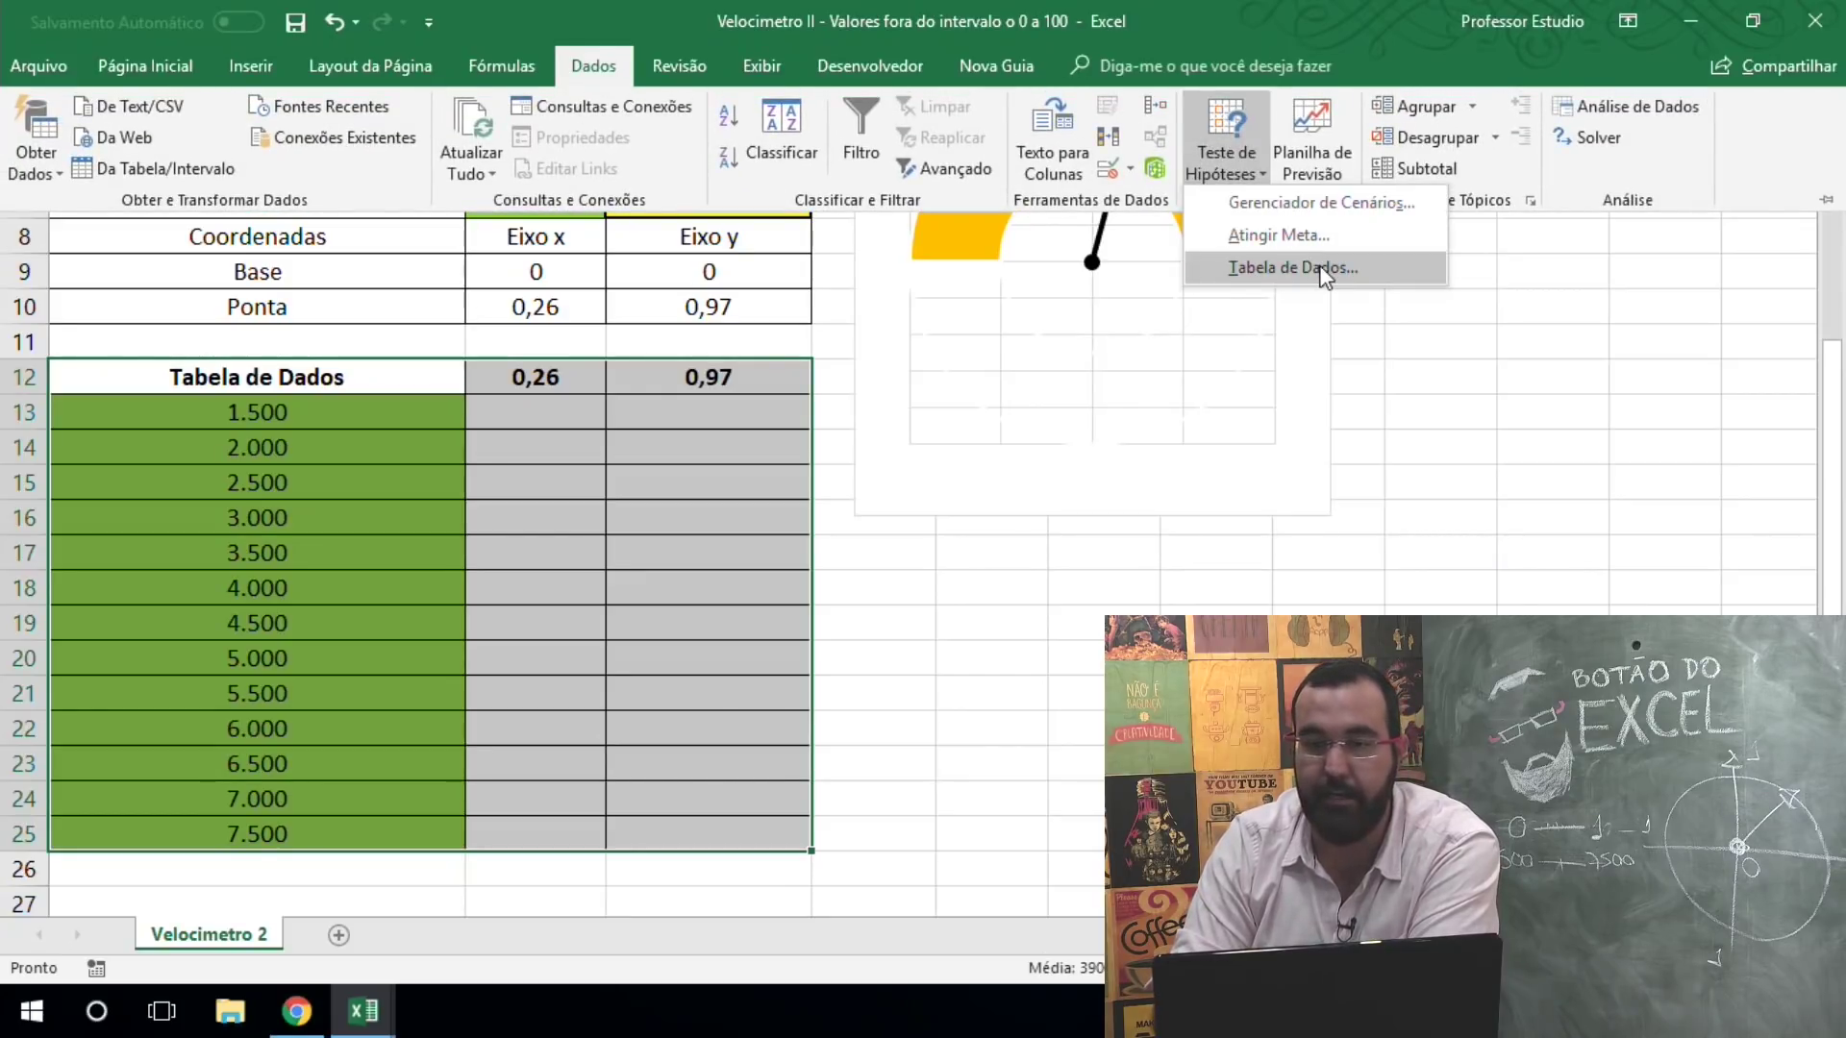
left_click(1293, 267)
left_click_drag(1126, 327, 994, 396)
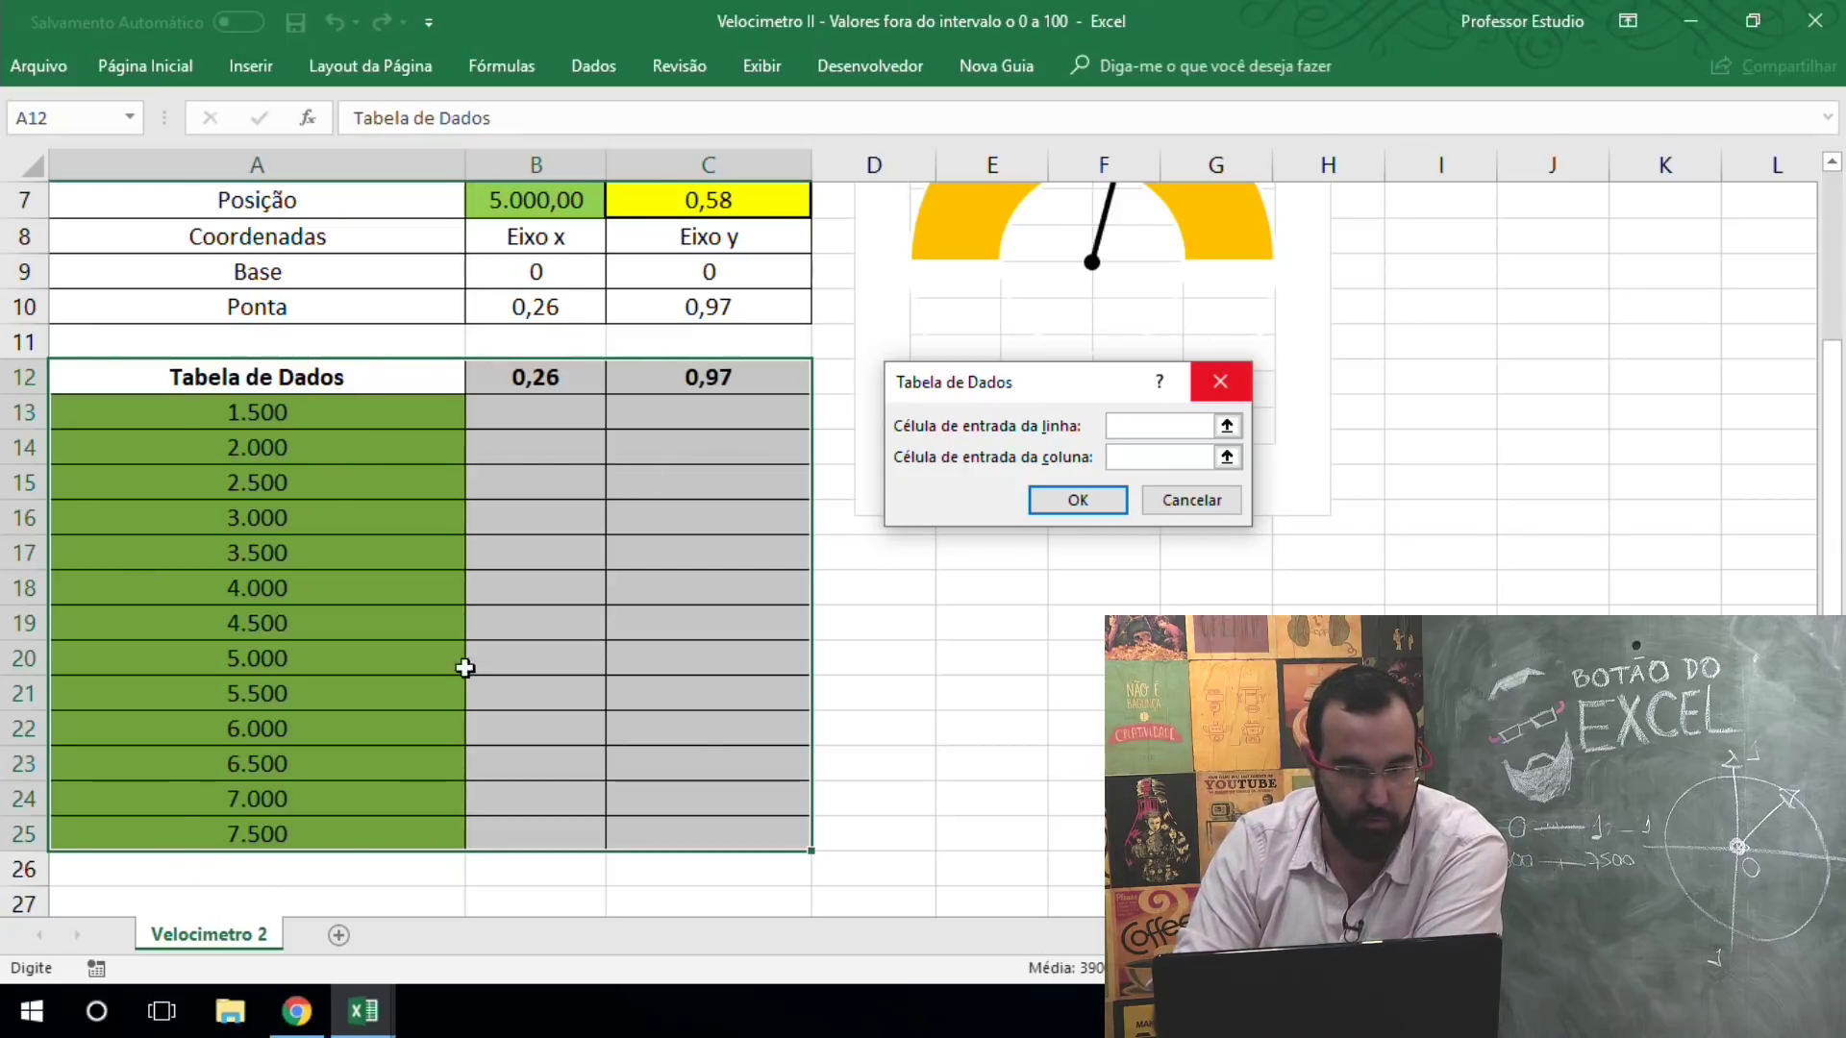
left_click(1226, 456)
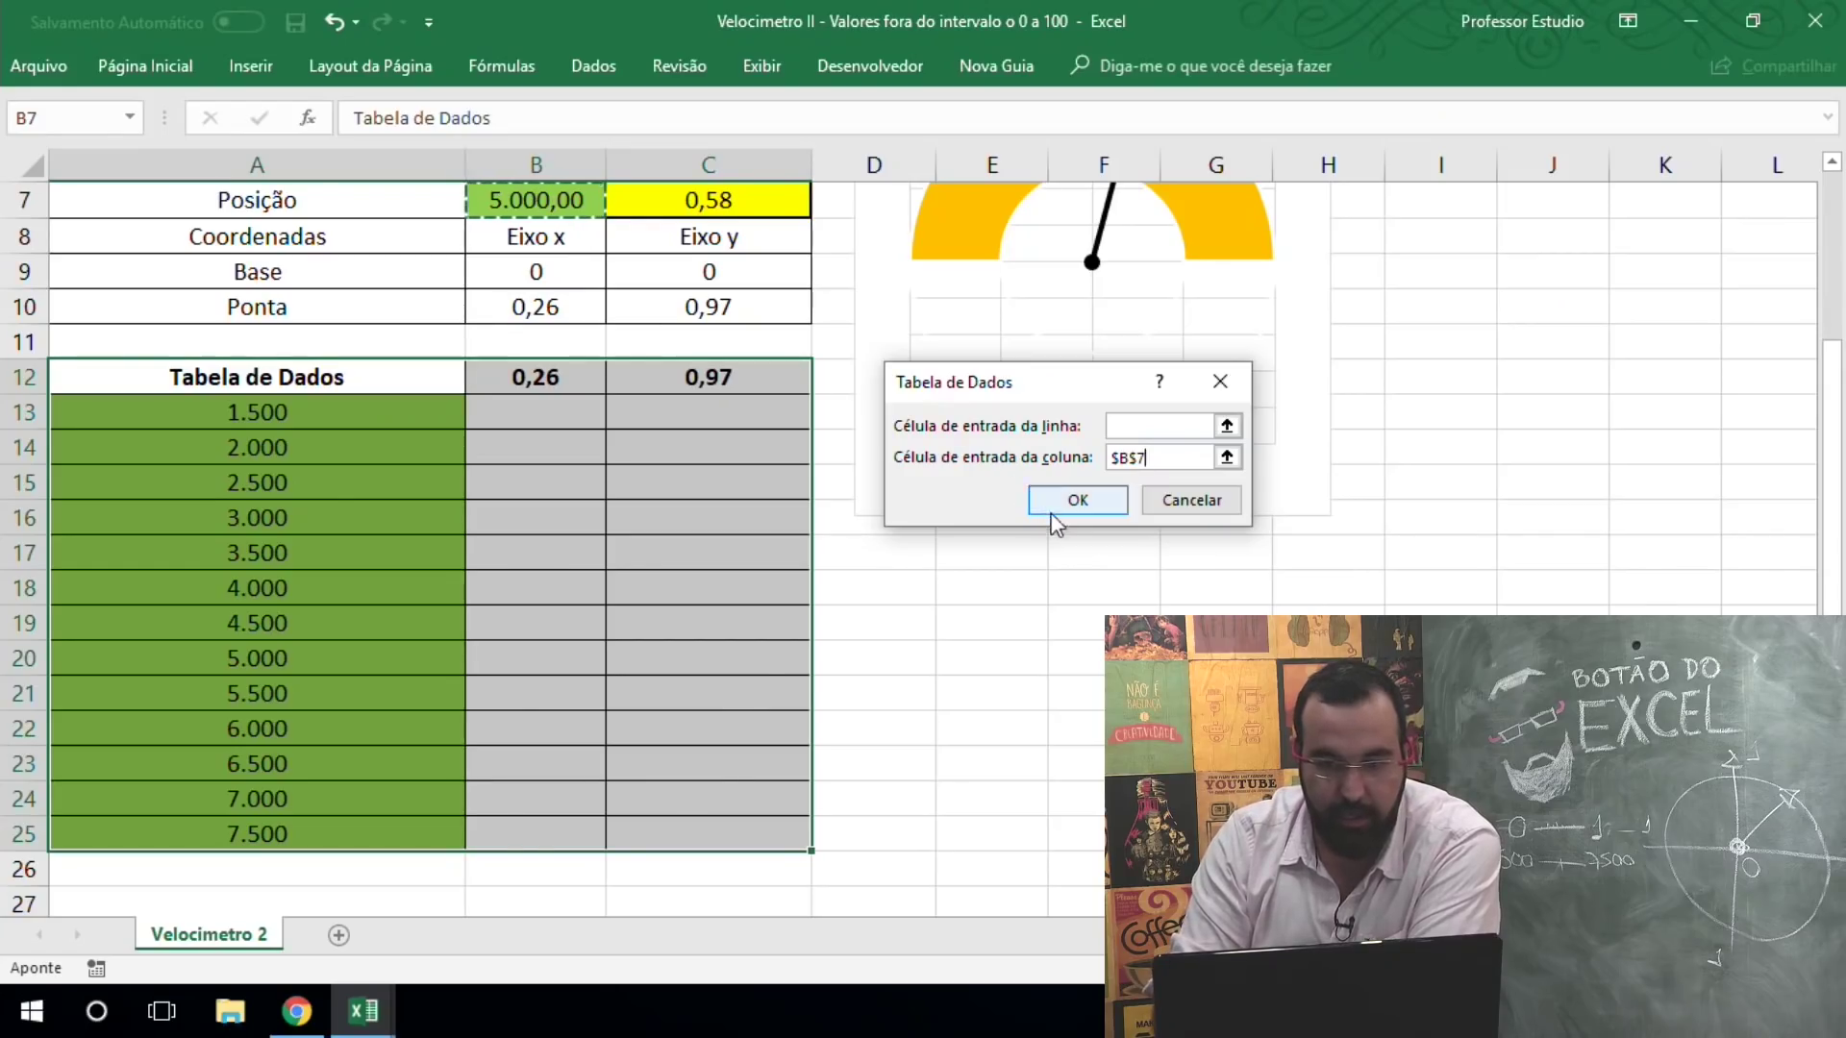
left_click(1056, 519)
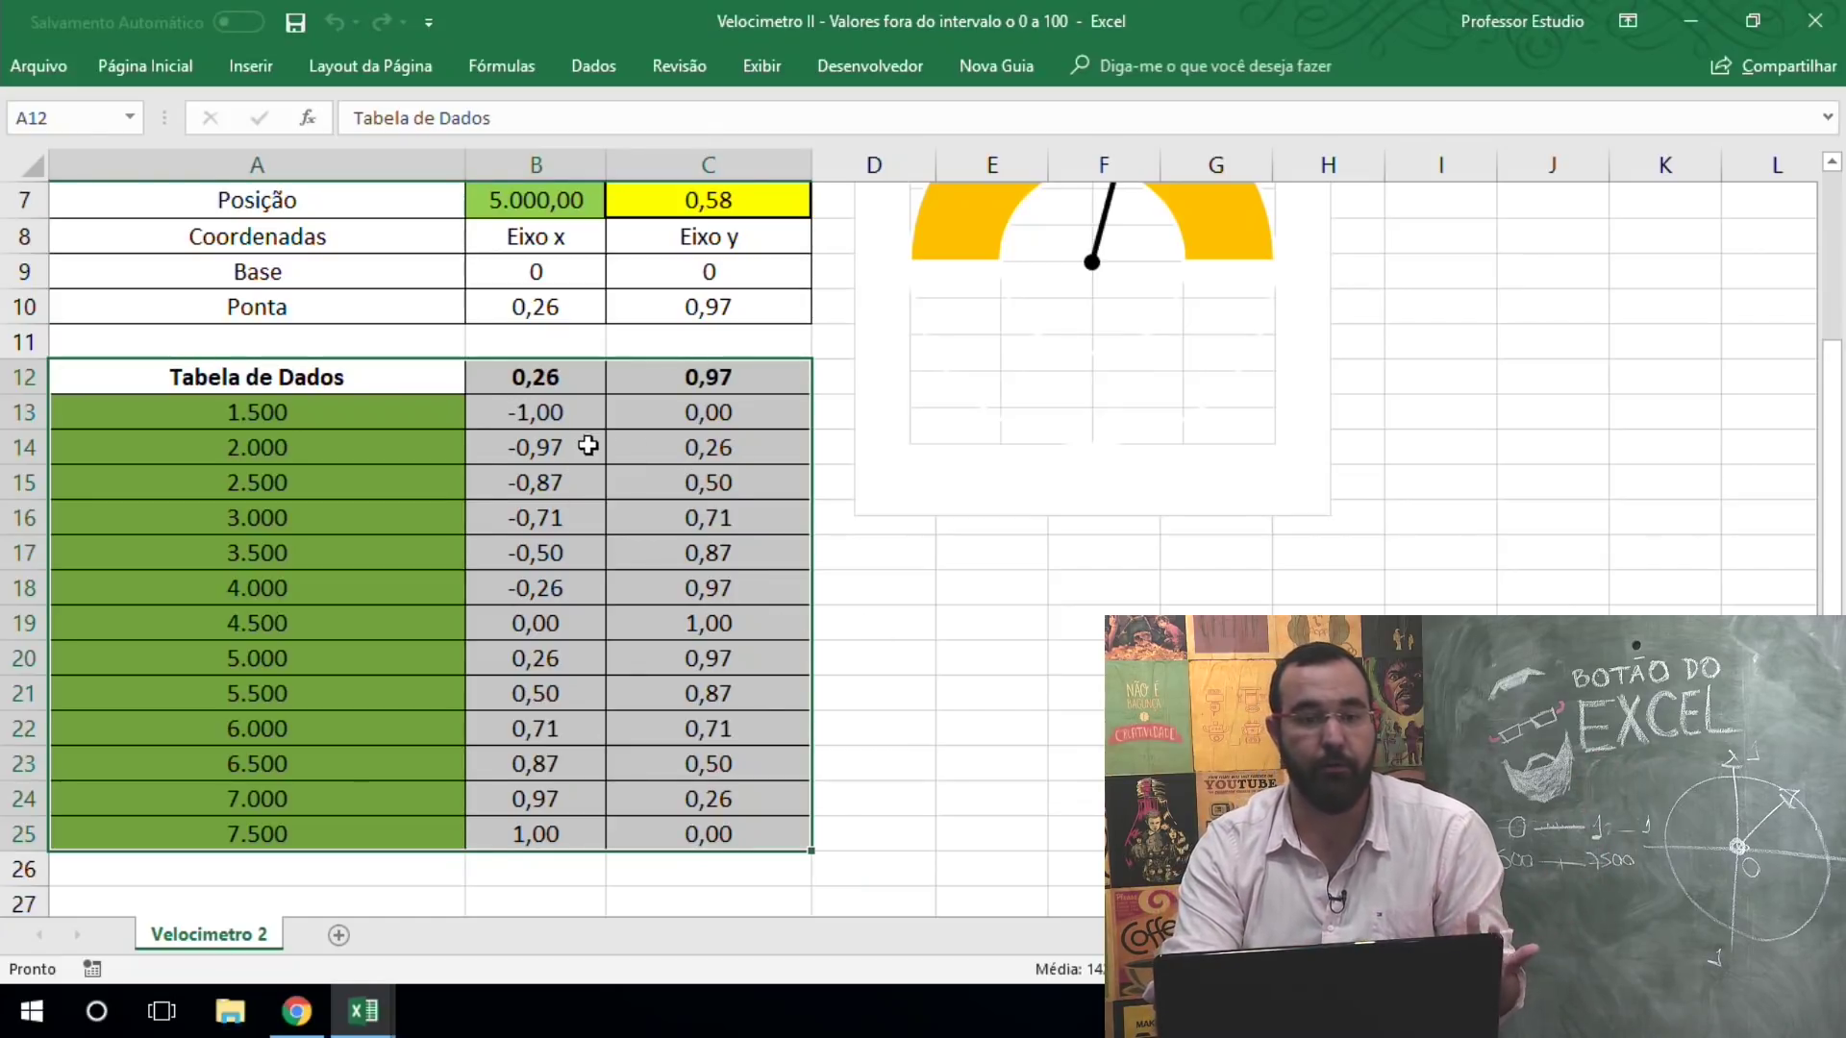
Step: Check the x and y coordinate cells of the Tabela de Dados rows for 1.500 and 2.000
left_click(433, 412)
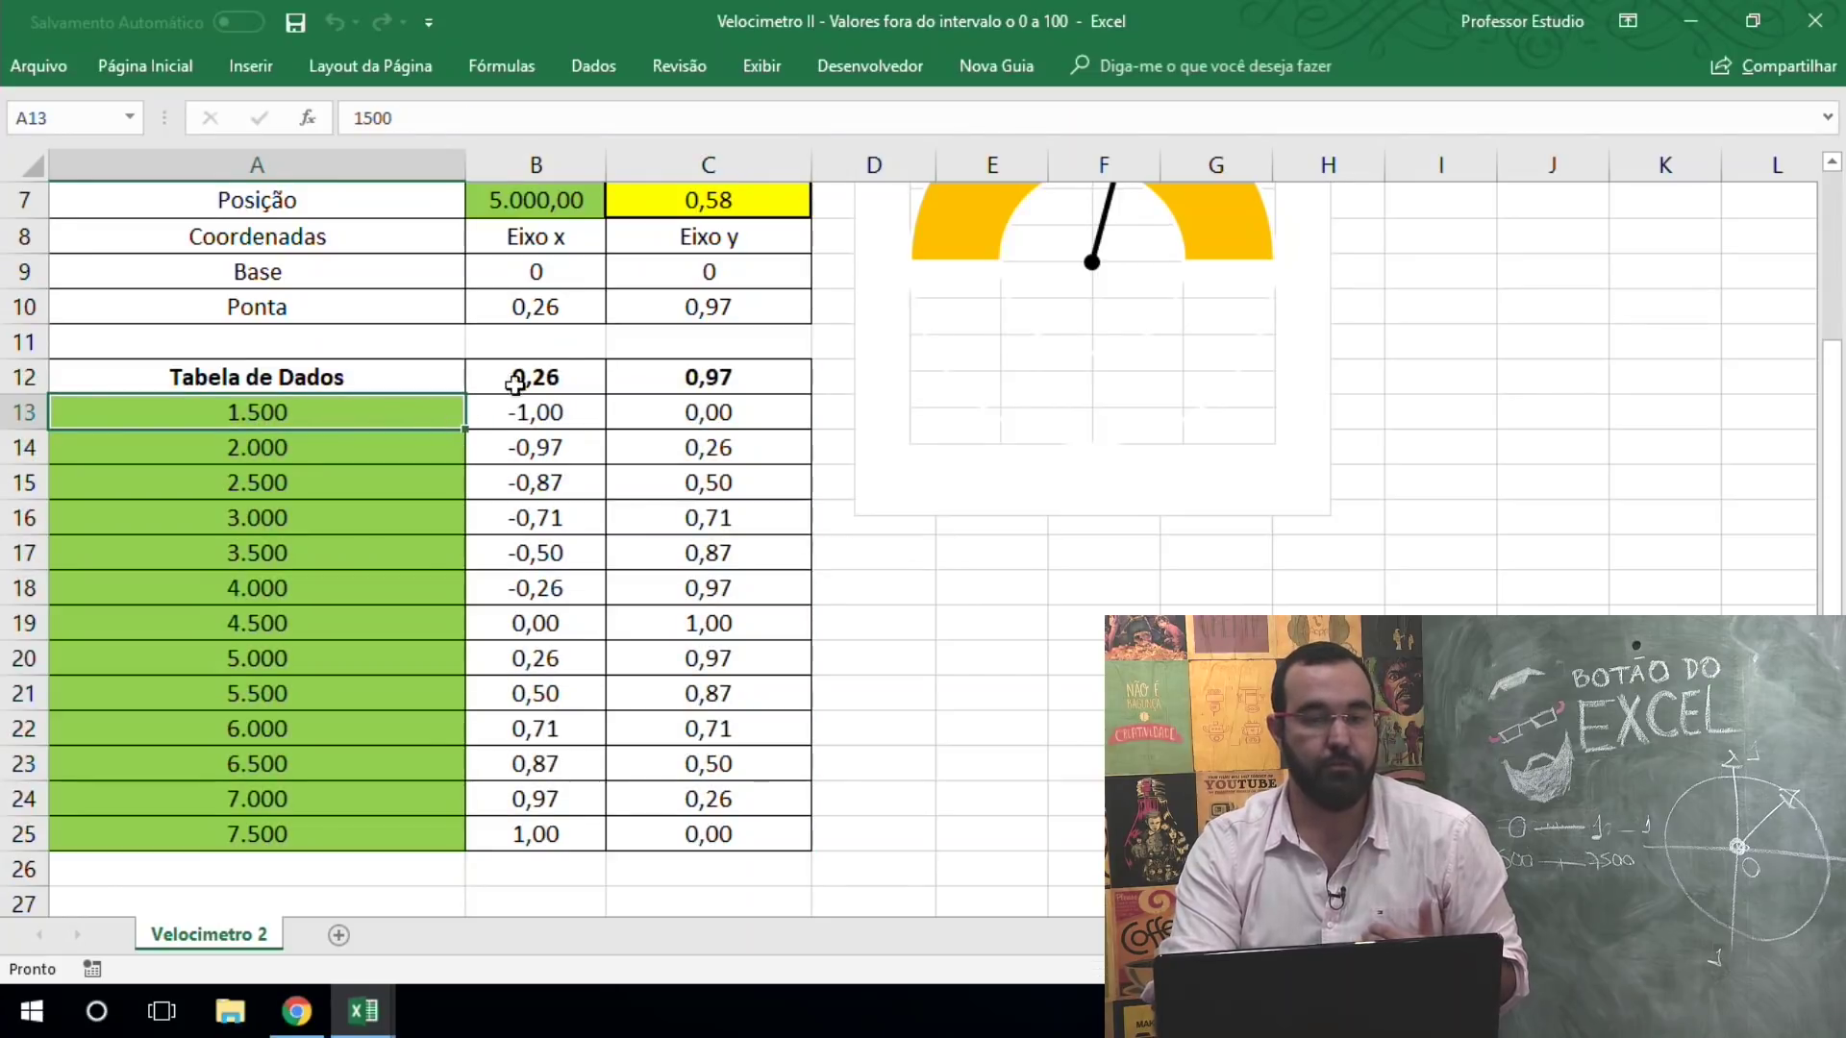
left_click(556, 419)
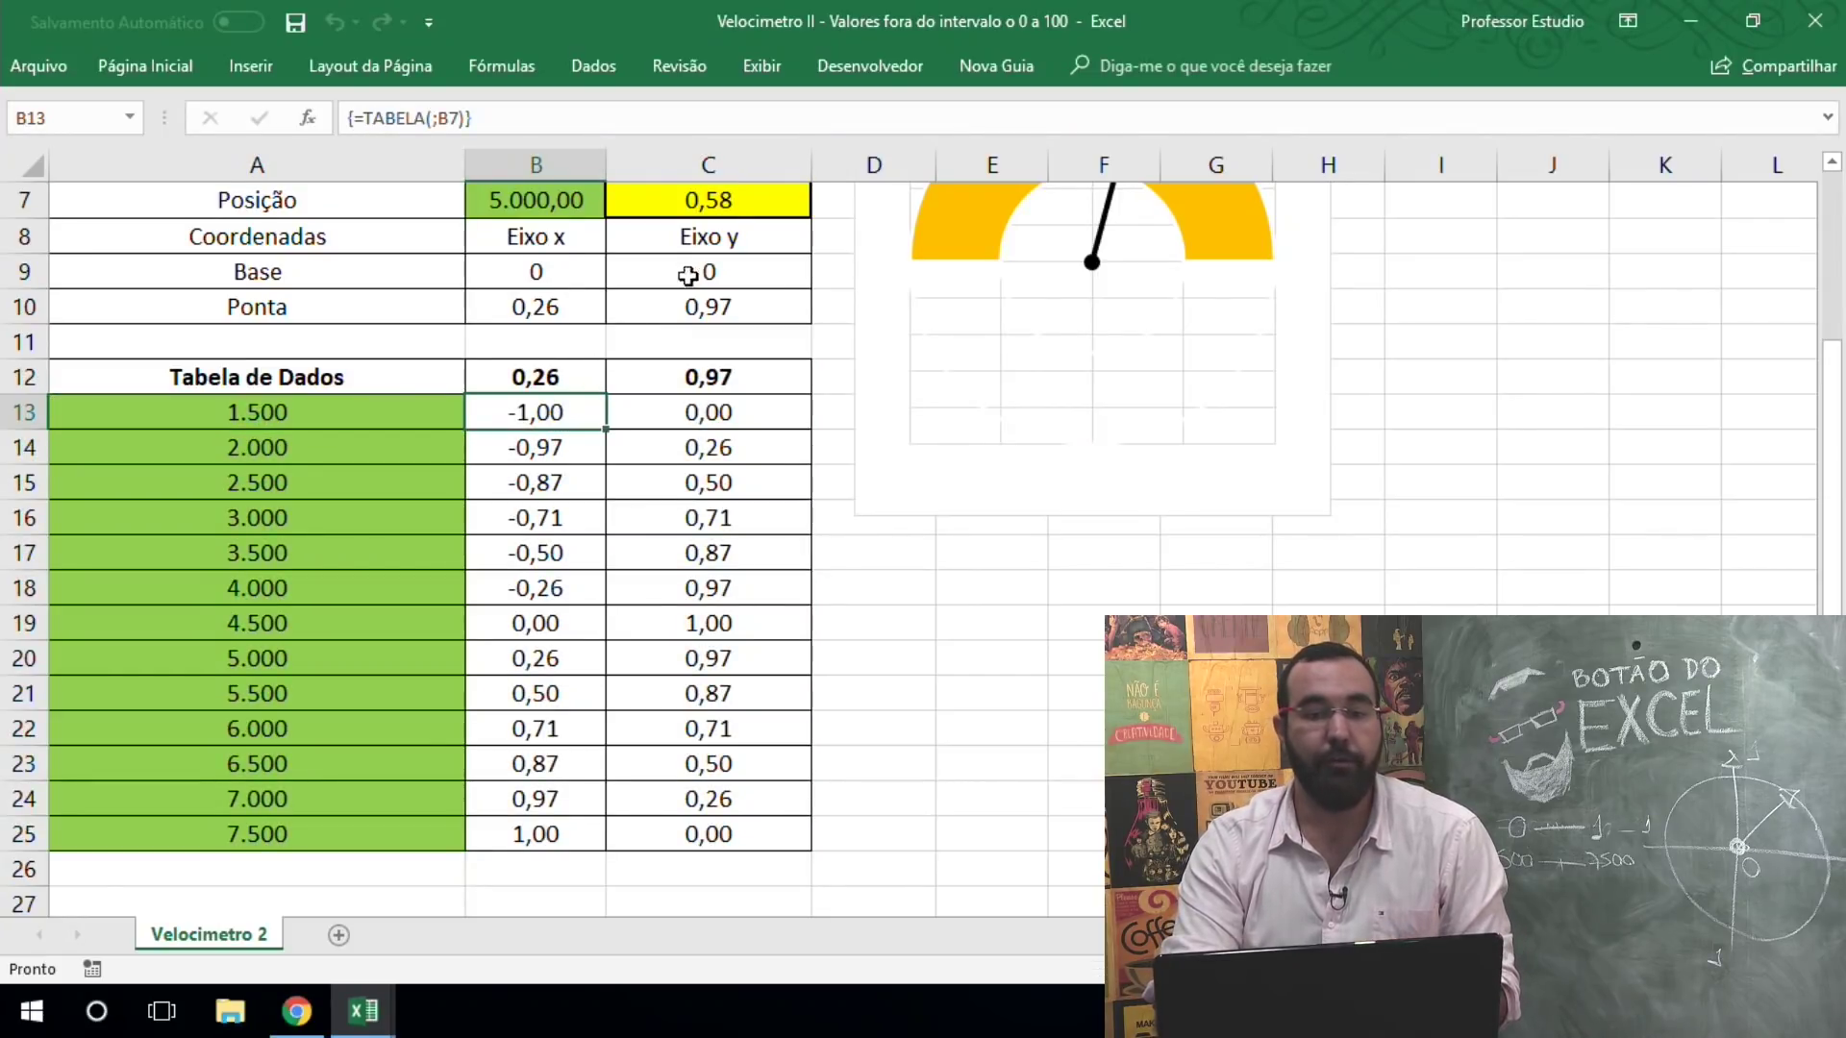
left_click(728, 415)
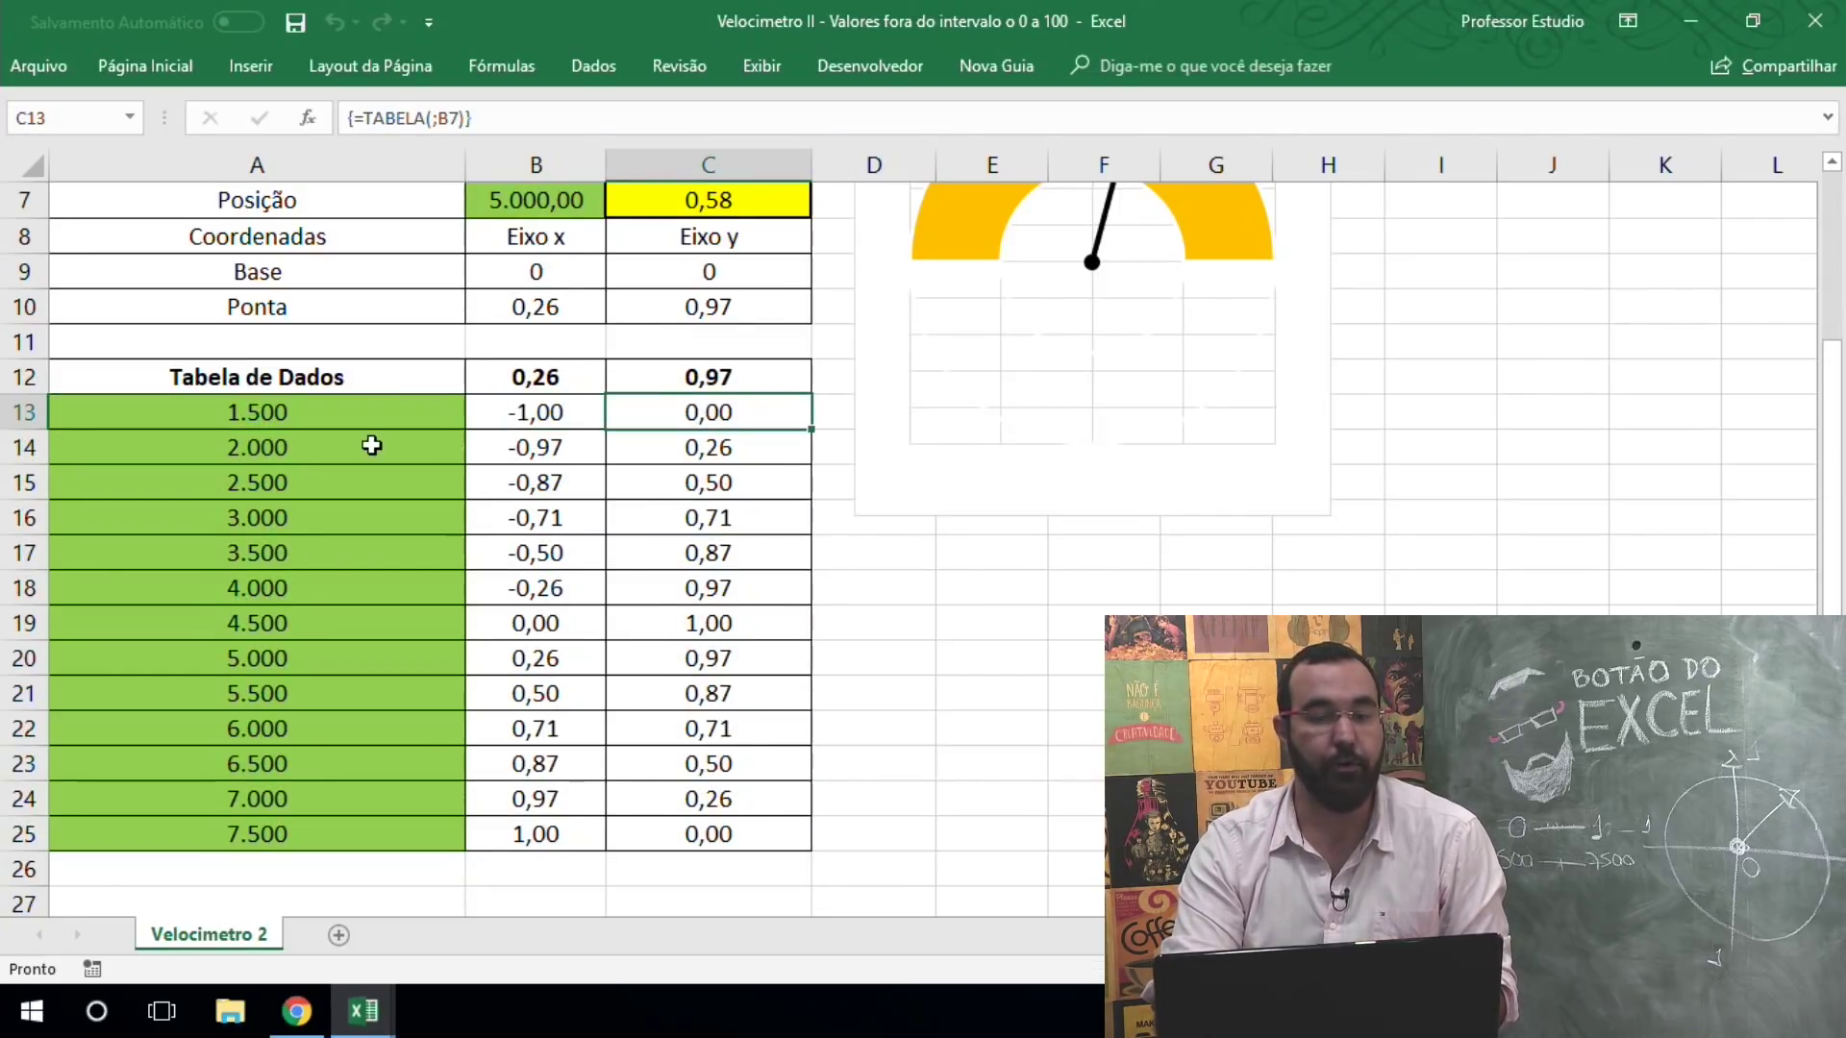
left_click(563, 447)
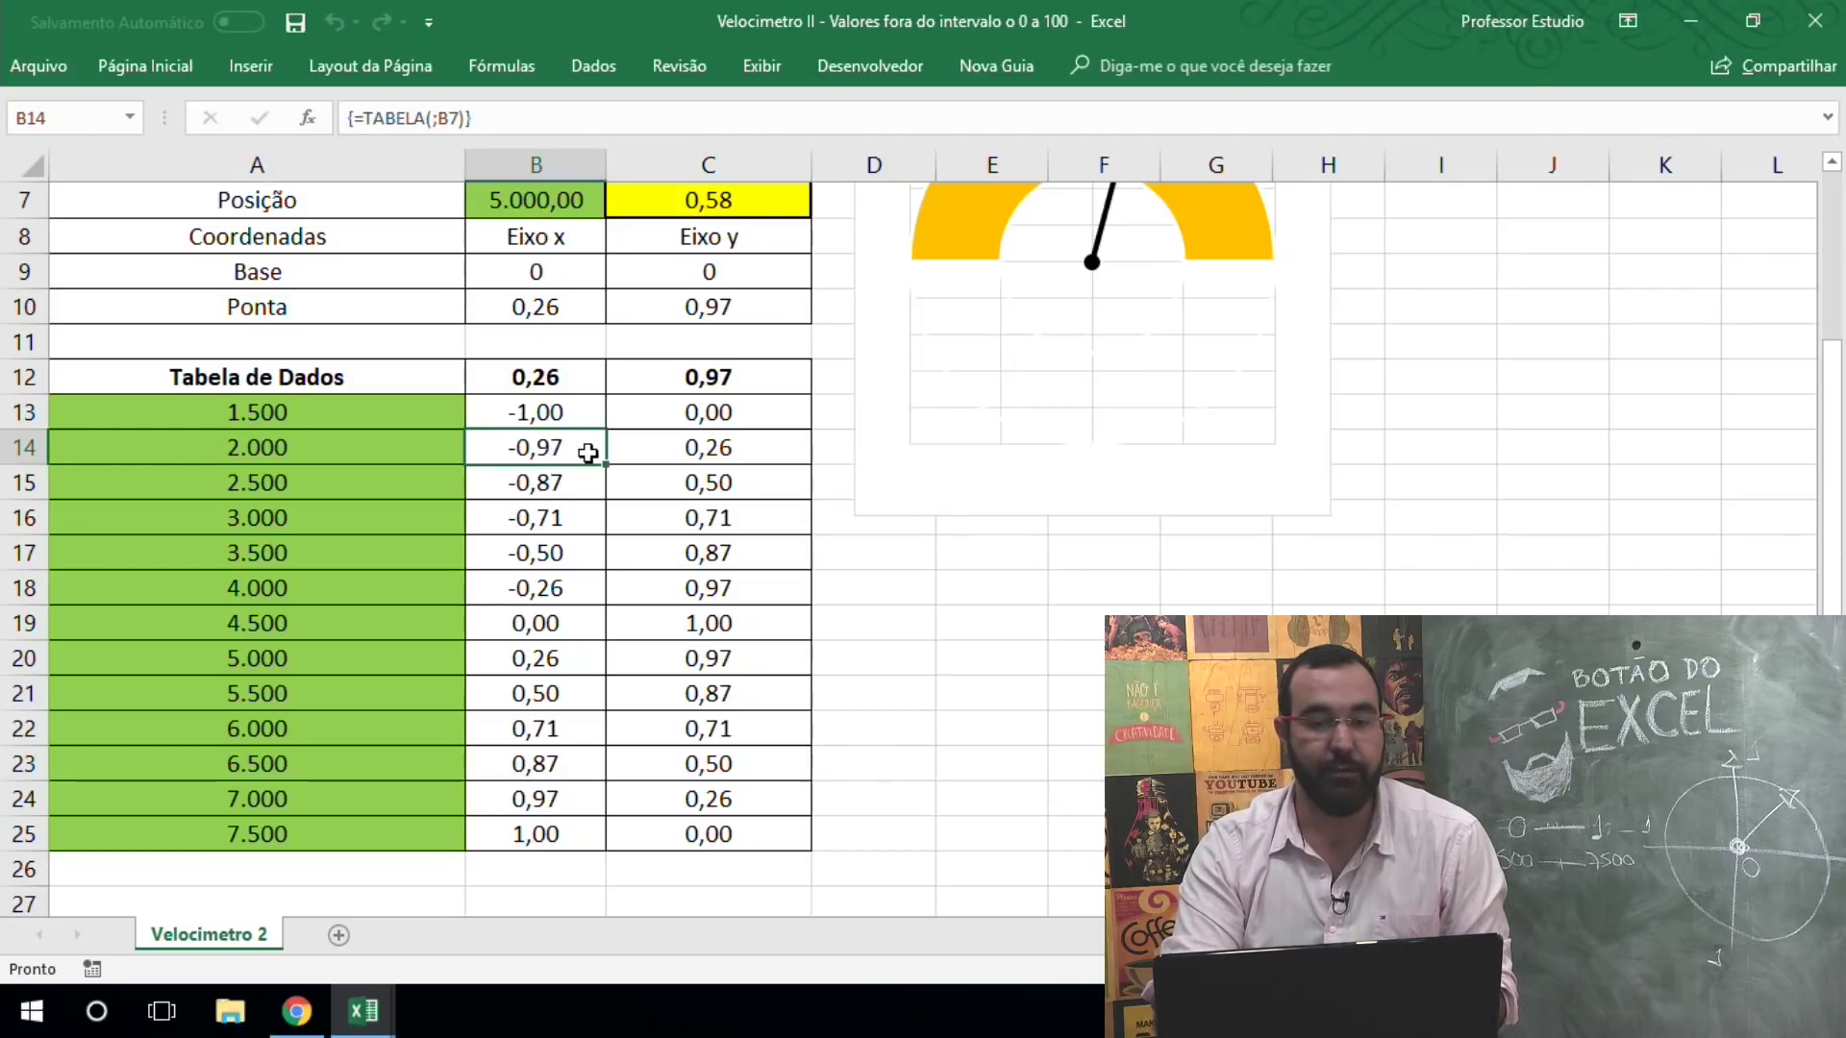
left_click(720, 454)
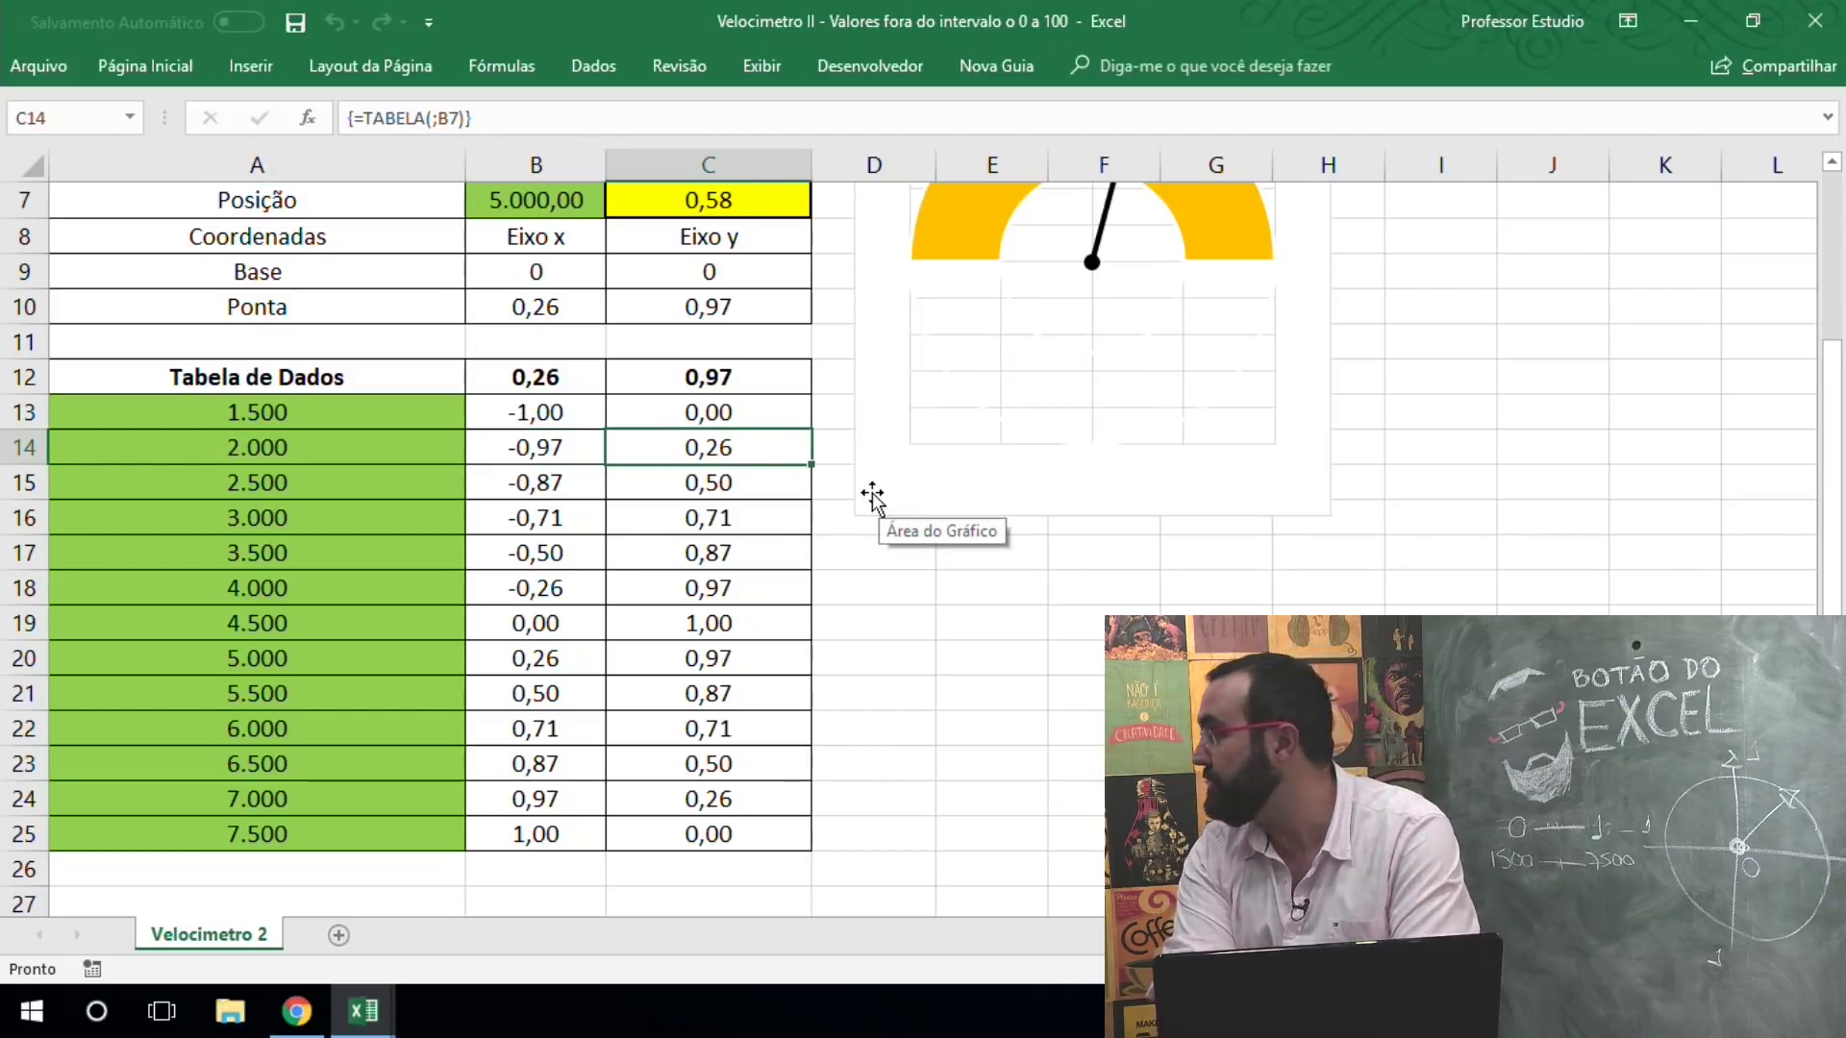